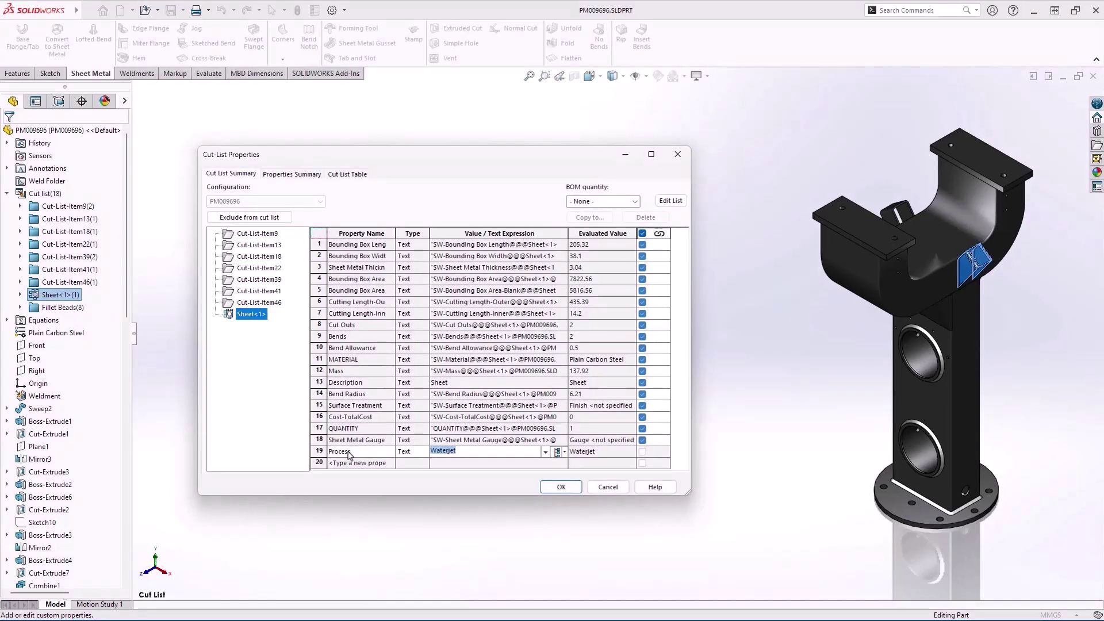
Copy the Process property with the value Waterjet from Sheet<1> to all cut list items.
click(318, 452)
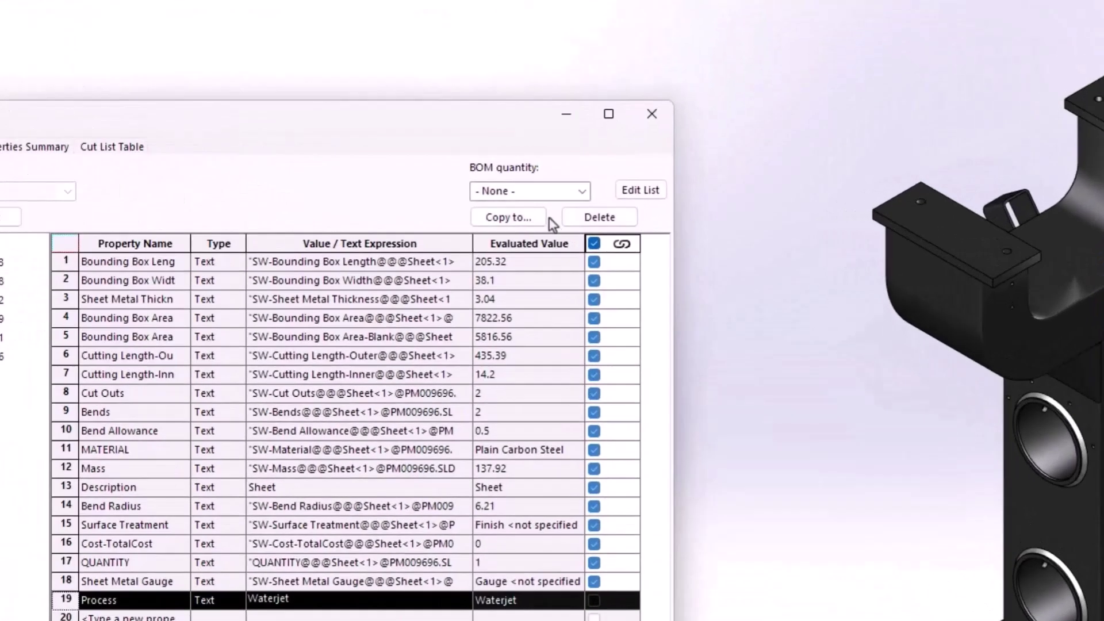
click(589, 217)
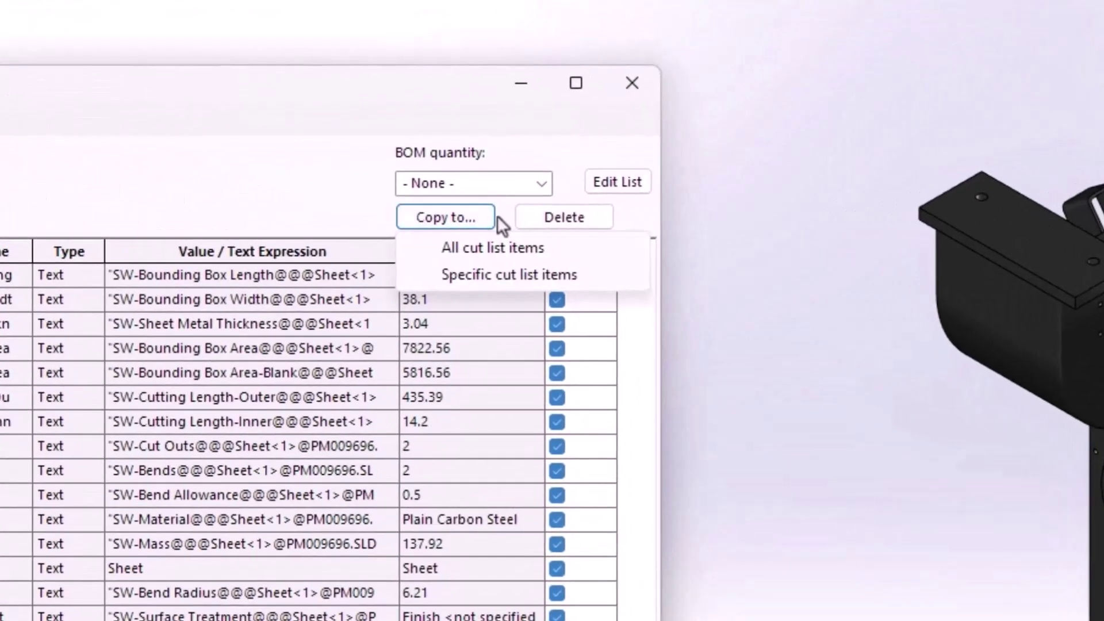
click(588, 253)
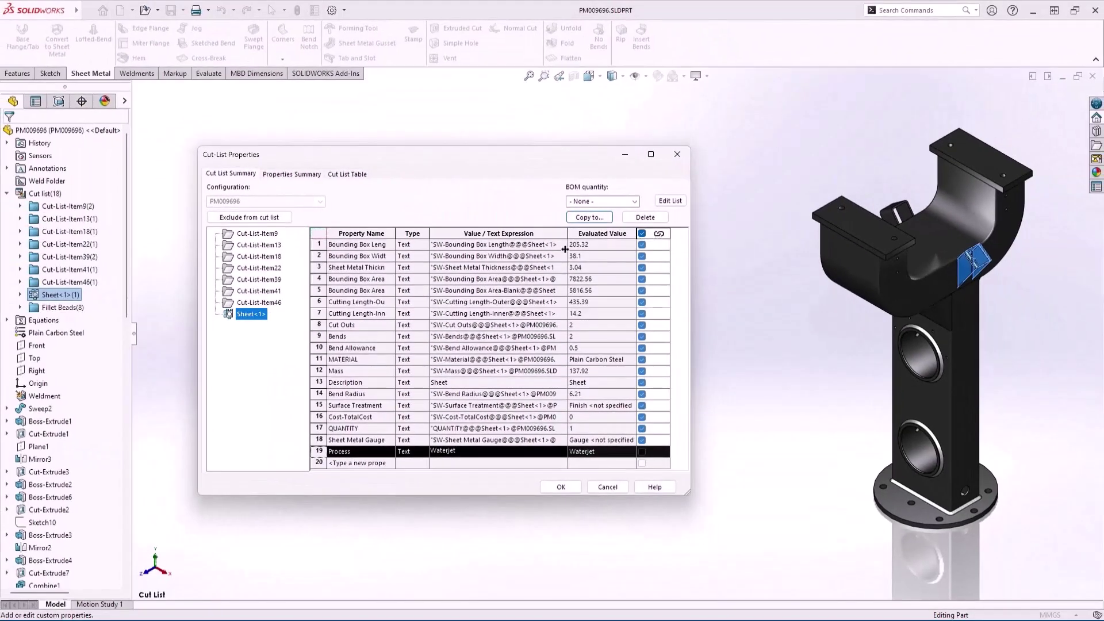
Check the Process property of each cut list item from Cut-List-Item46 up to Cut-List-Item9.
click(270, 303)
click(274, 291)
click(275, 280)
click(276, 268)
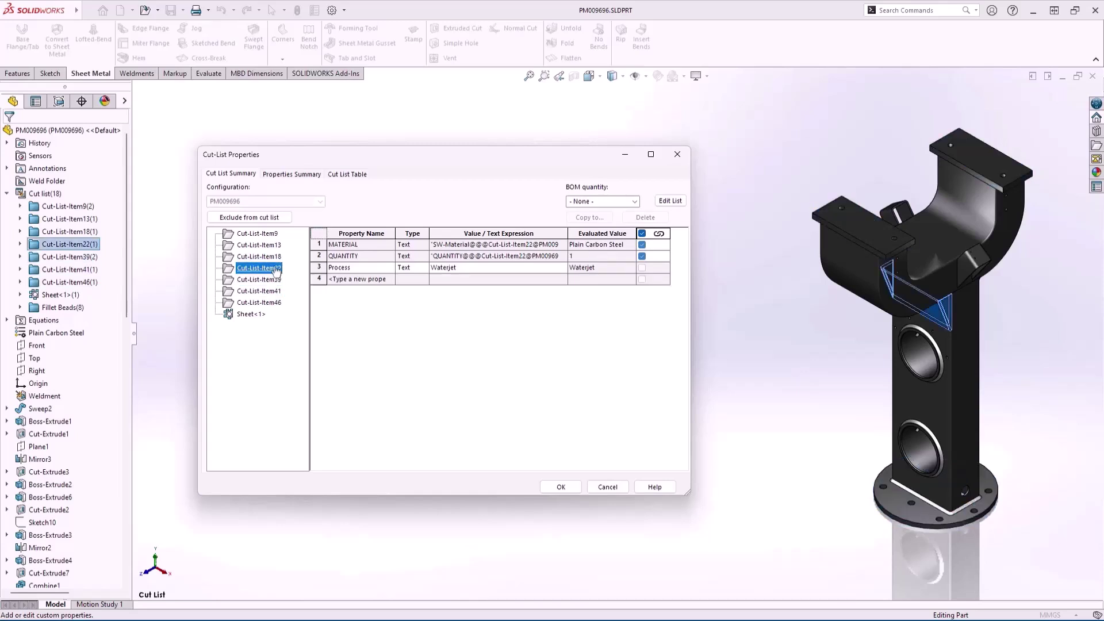
click(276, 257)
click(275, 247)
click(274, 234)
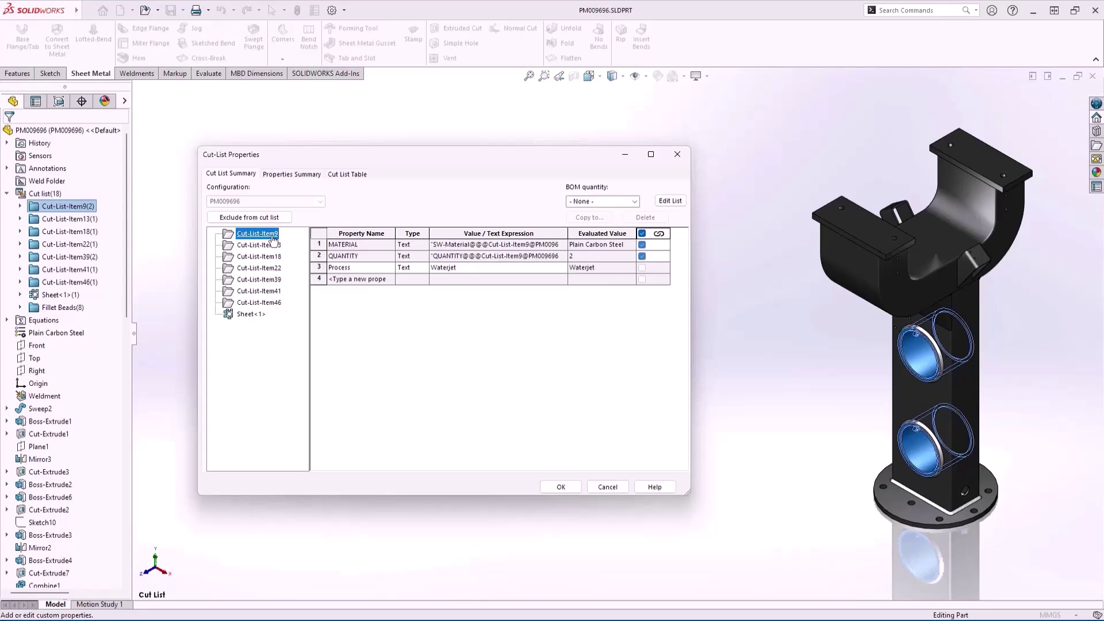
Set the Process property of Cut-List-Item9 to Bandsaw.
click(484, 268)
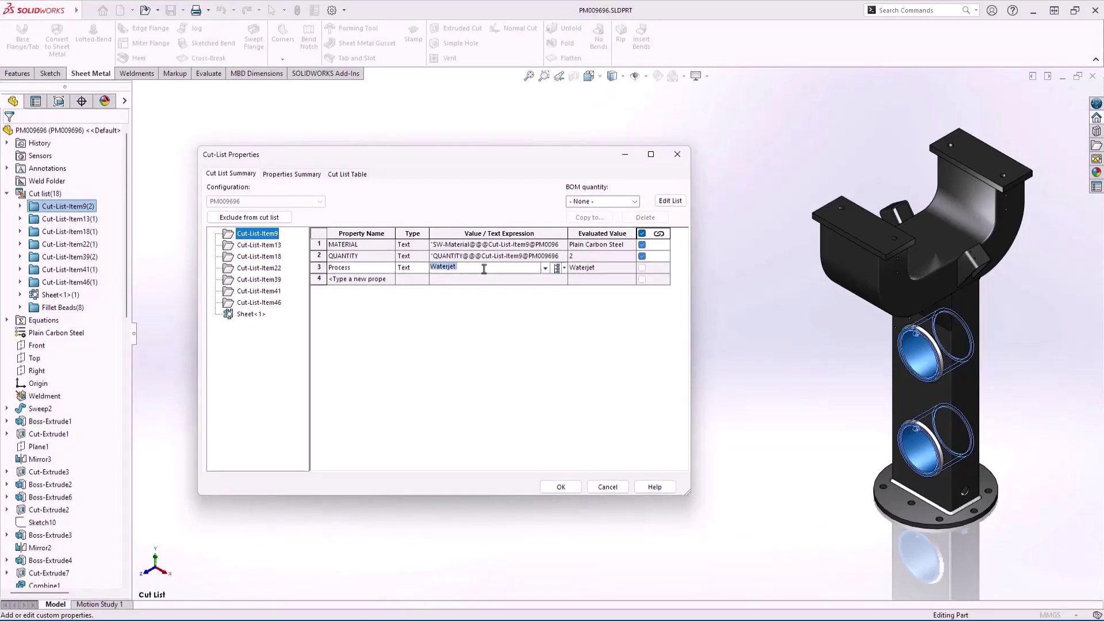
text(Bandsaw)
key(Return)
Copy the Bandsaw Process property to Cut-List-Item9, Cut-List-Item13 and Cut-List-Item18 only, overwriting the existing property.
click(321, 267)
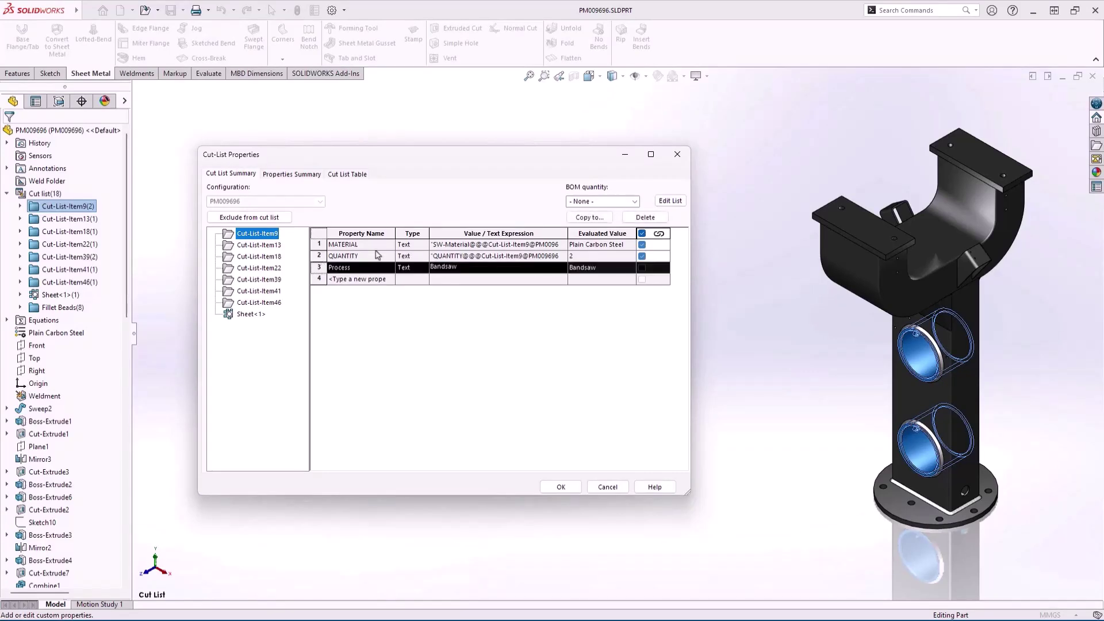
click(608, 219)
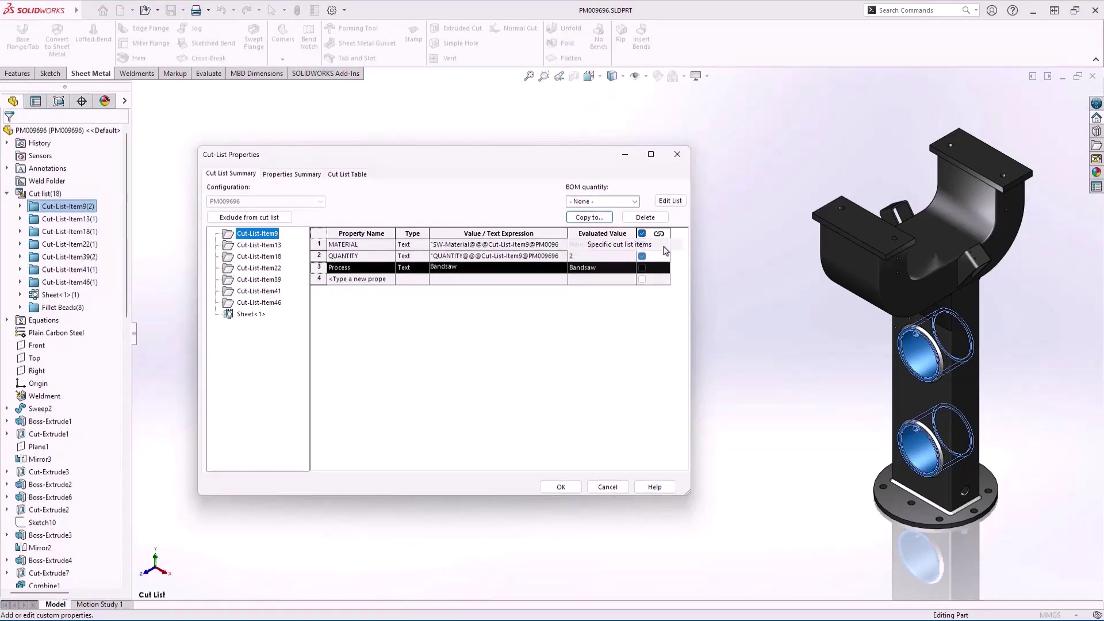
click(619, 244)
click(530, 284)
click(530, 292)
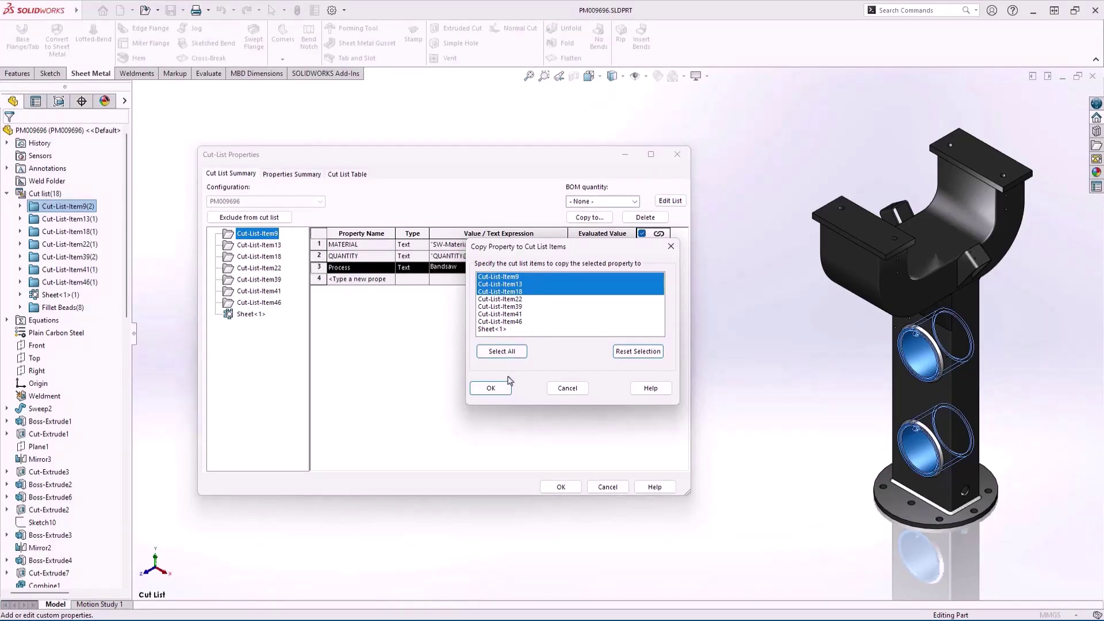
click(491, 388)
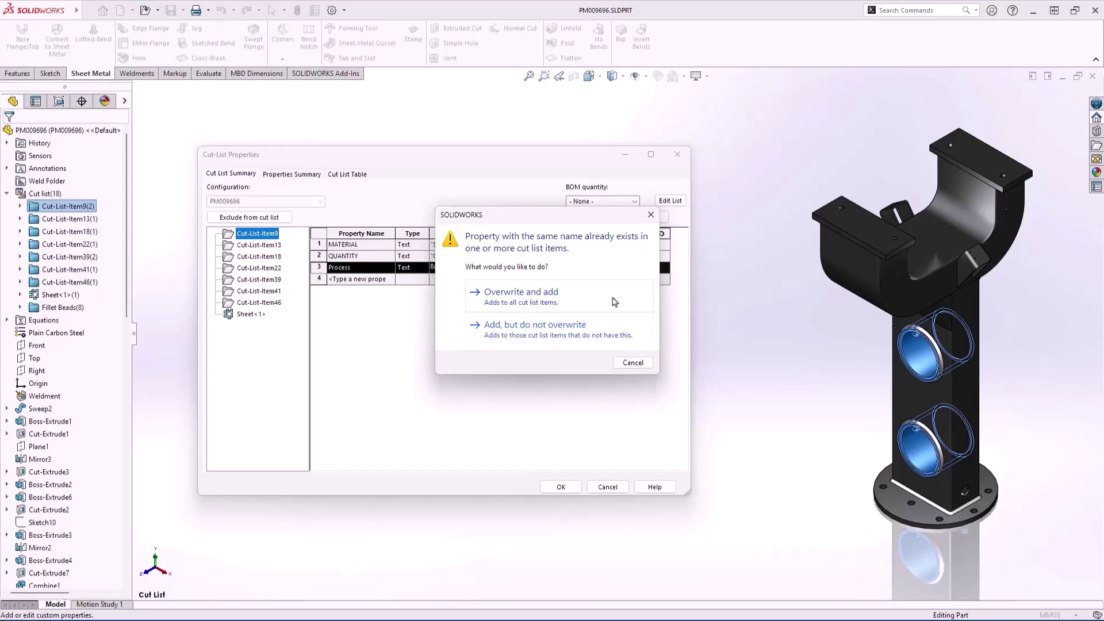
click(615, 302)
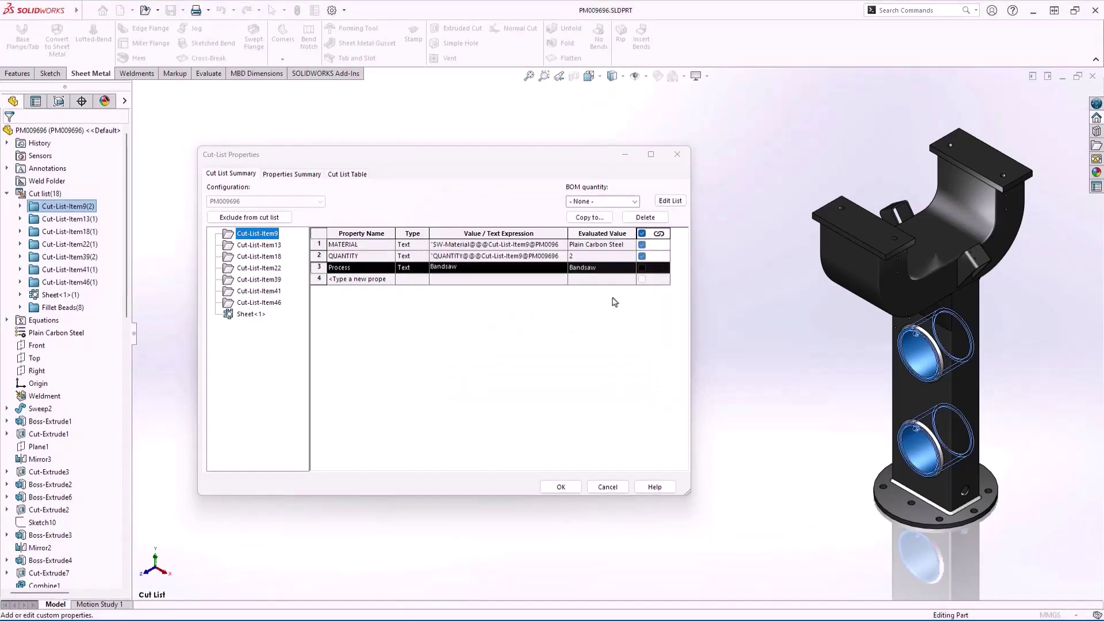
Check the Process property of Cut-List-Item13 through Cut-List-Item22 and accept the cut list properties.
click(277, 251)
click(277, 254)
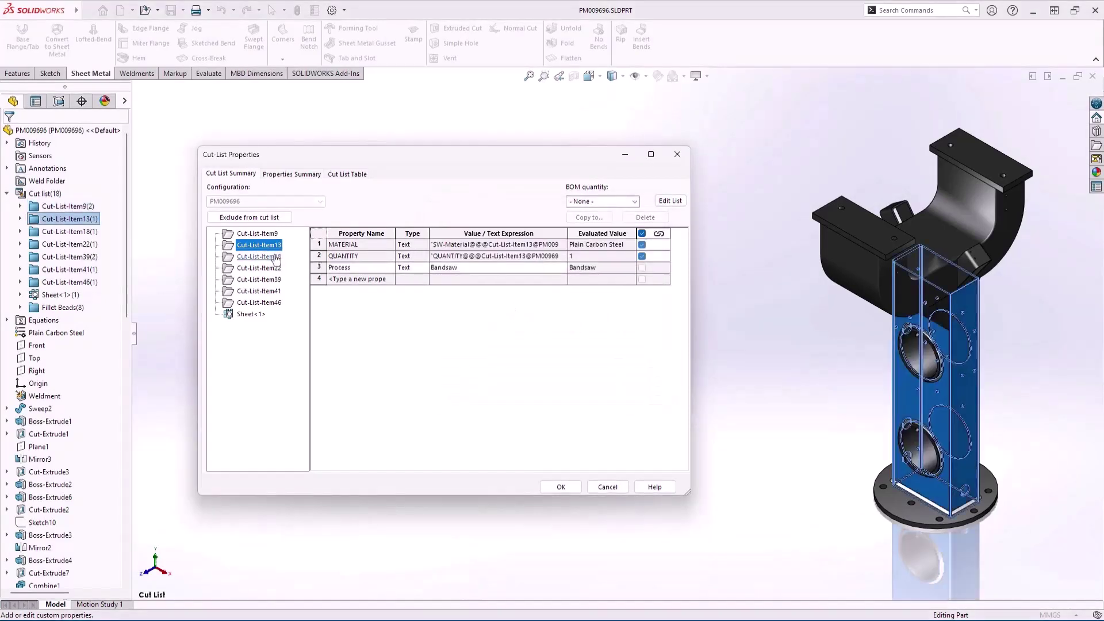
click(274, 268)
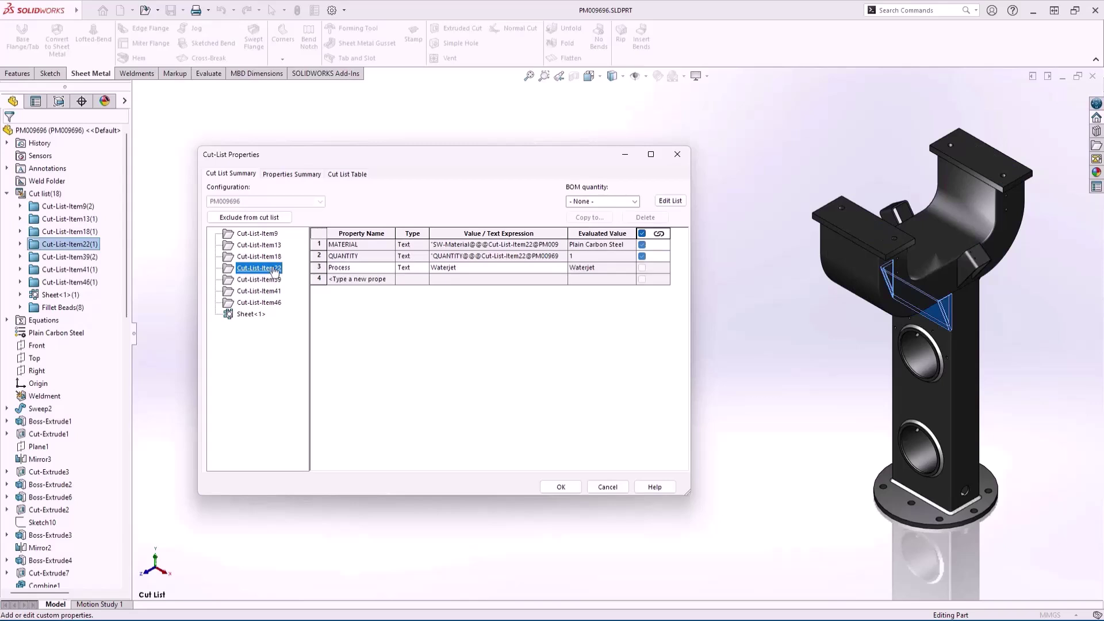
click(574, 489)
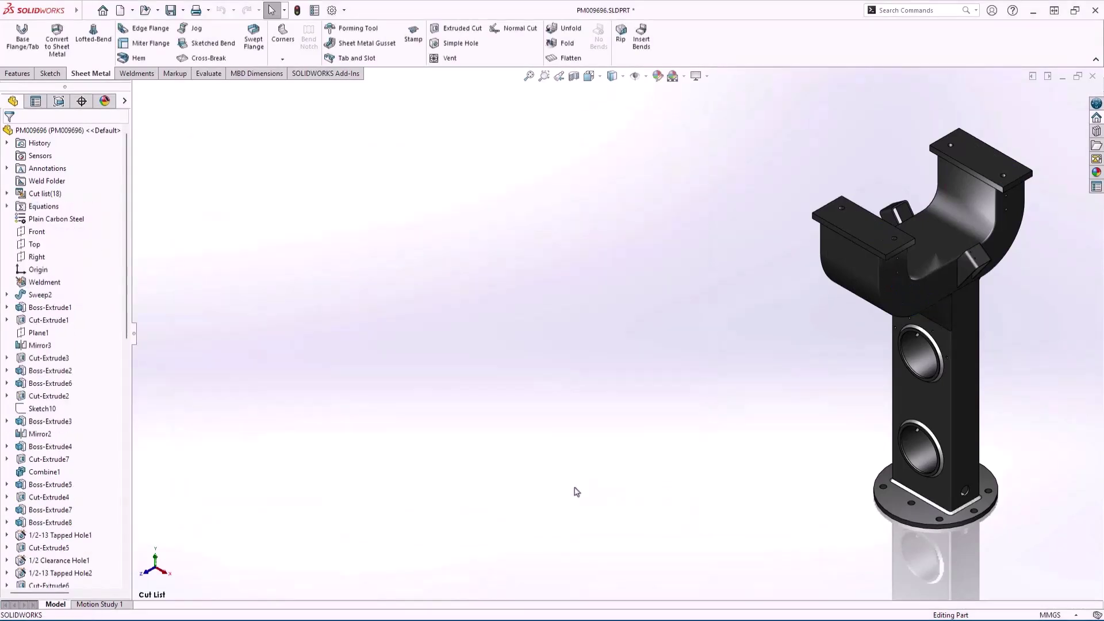
Flatten the sheet metal bracket and collect all of its bends for a Bend Notch feature.
key(space)
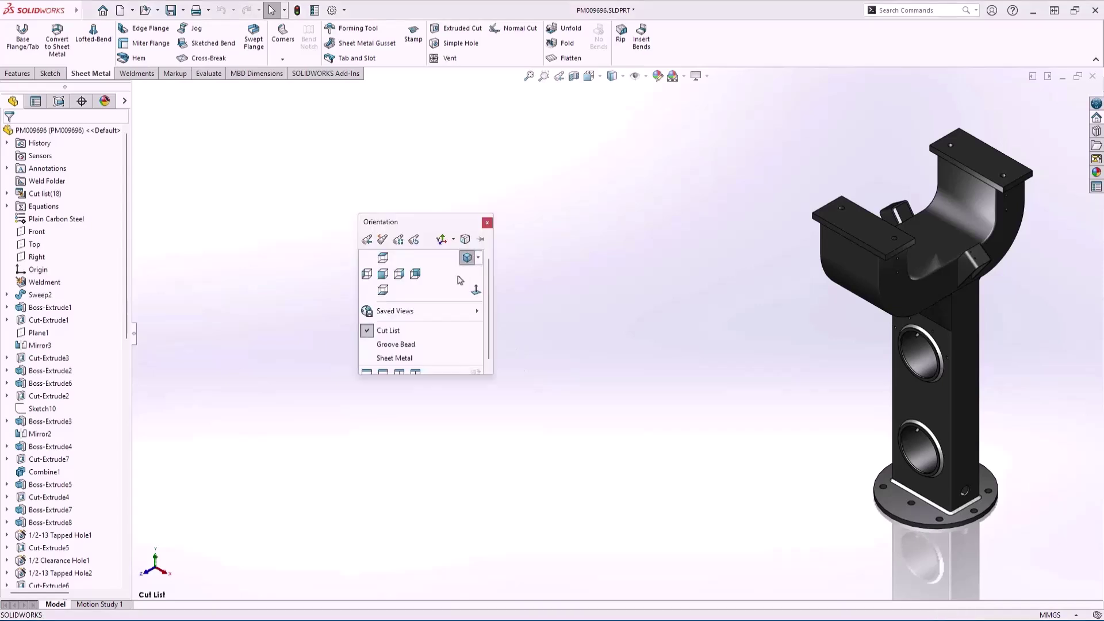
click(440, 358)
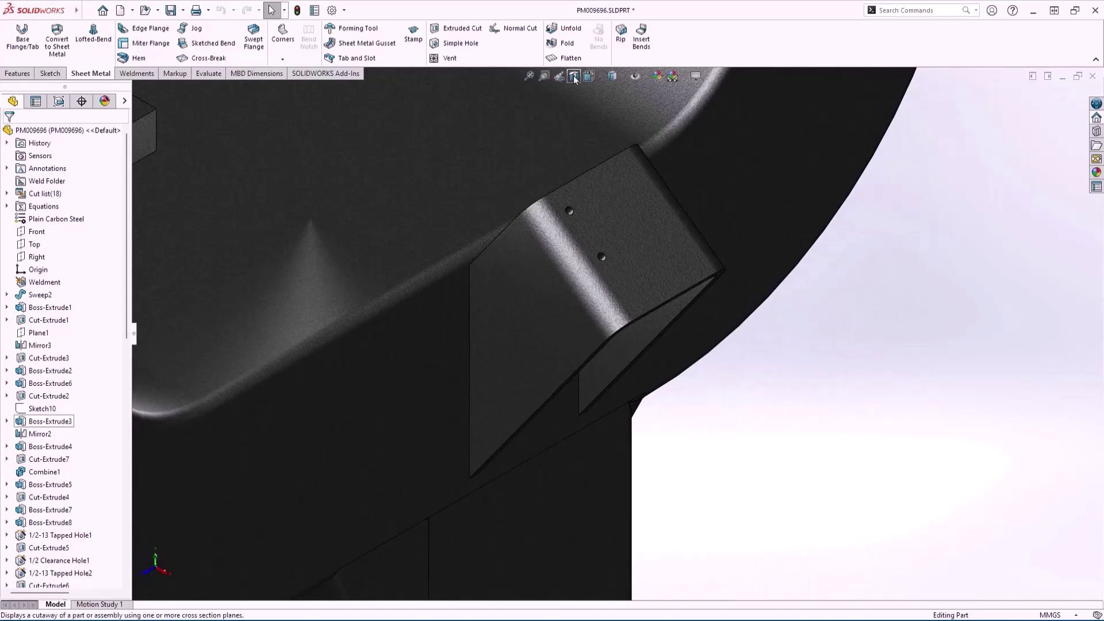
click(570, 58)
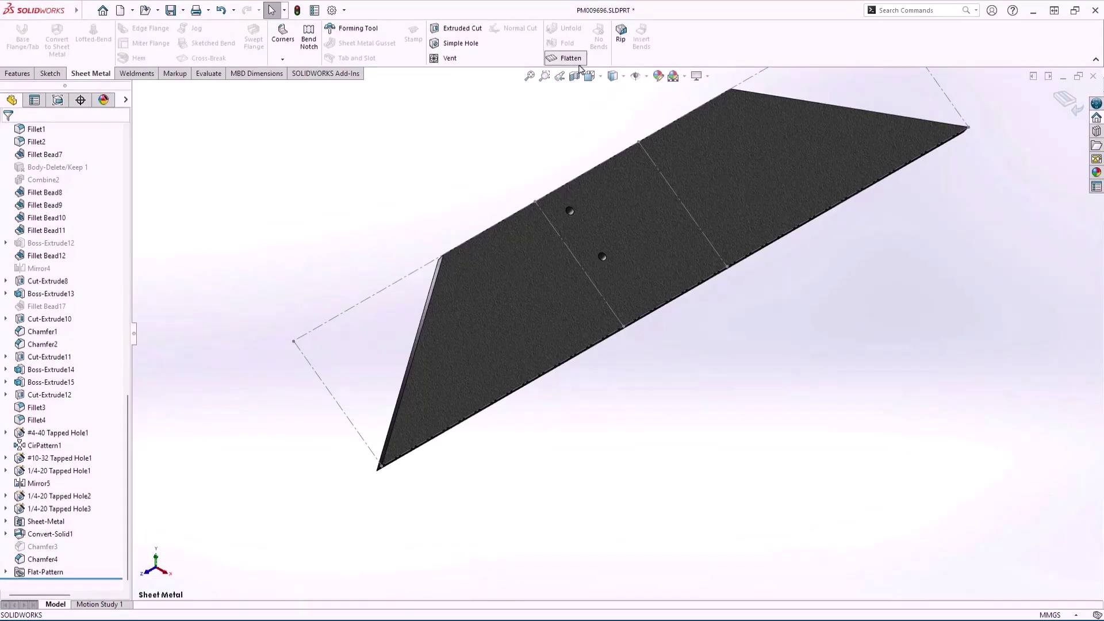
click(308, 40)
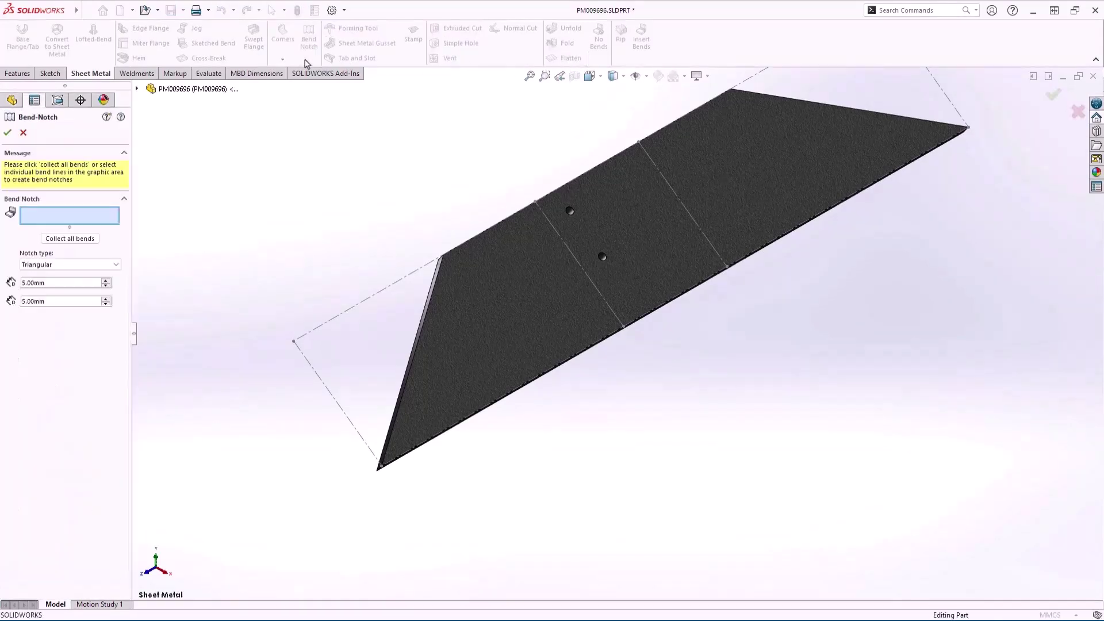
click(90, 239)
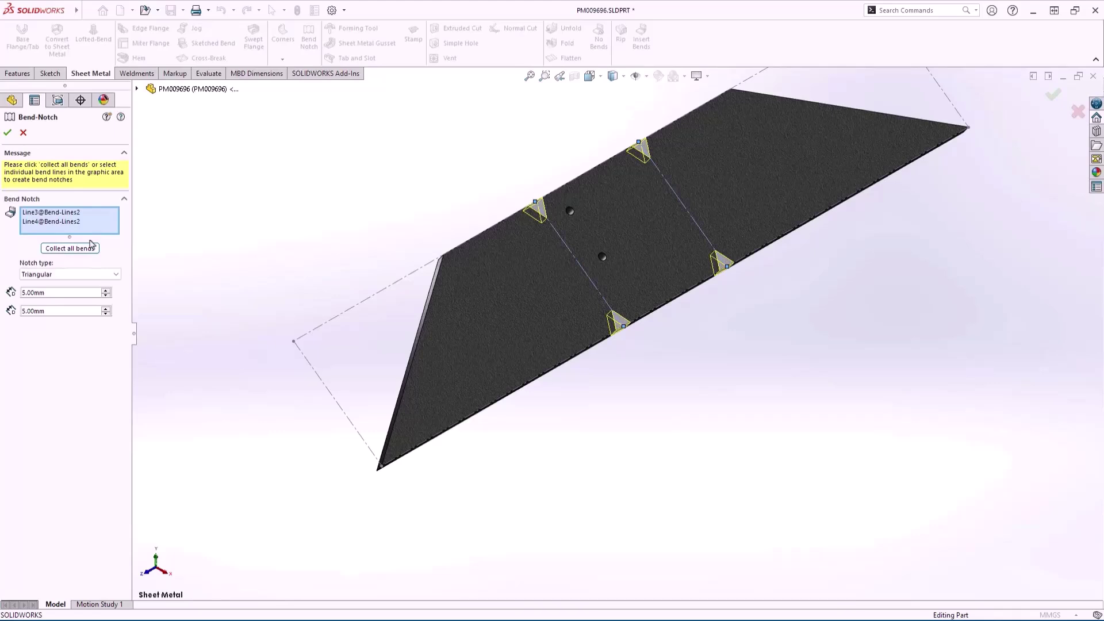
Try the Circular and Rectangular notch types on the collected bends.
click(115, 275)
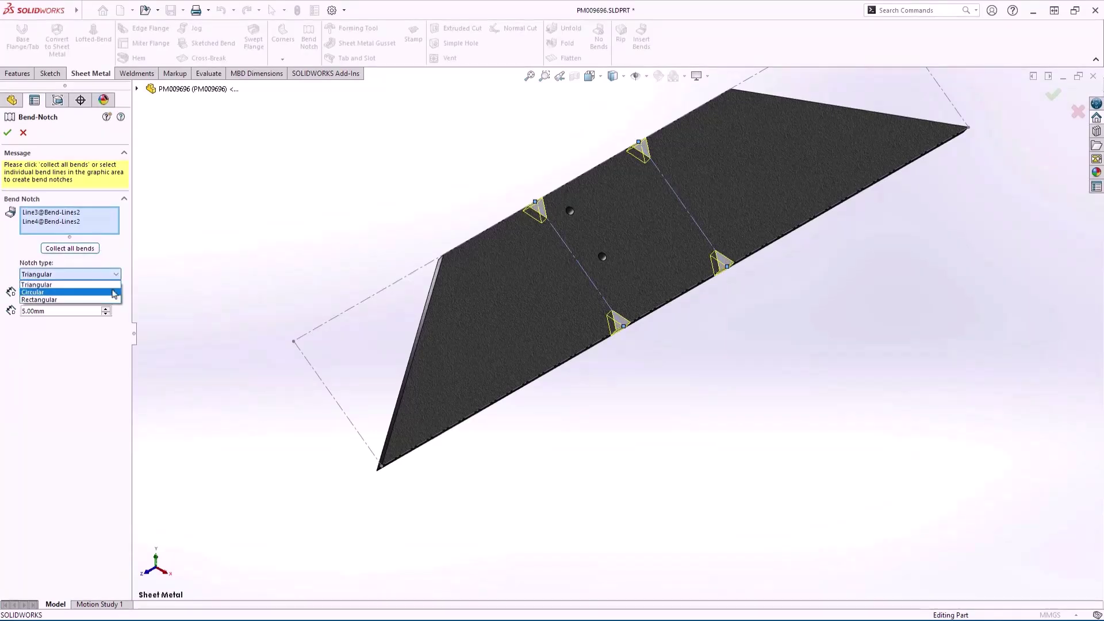
click(115, 293)
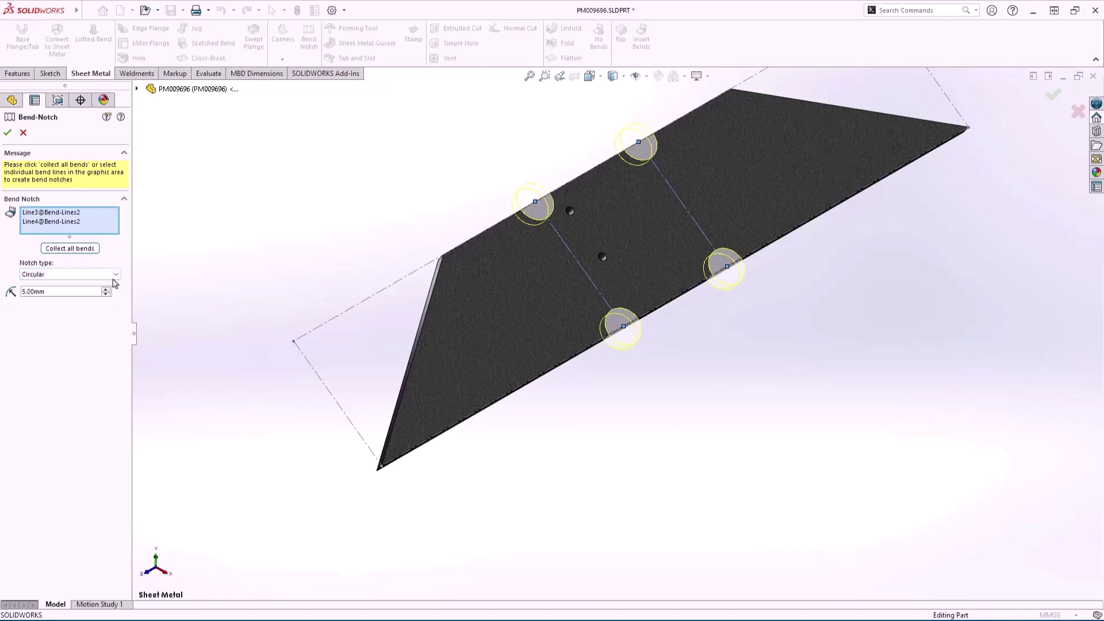
click(116, 275)
click(115, 302)
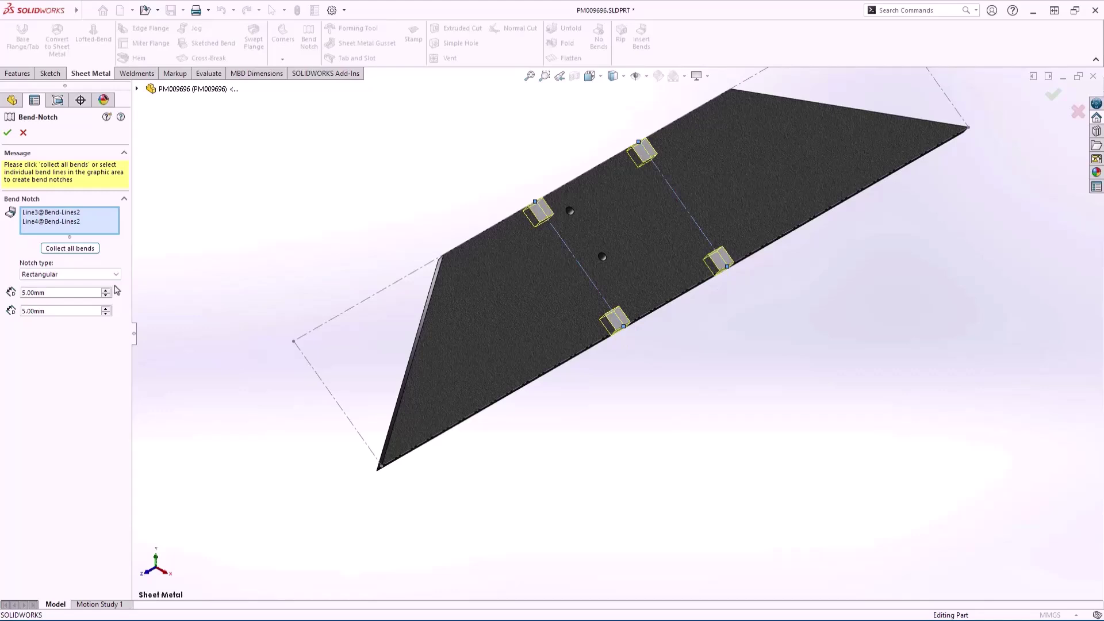
Create Triangular bend notches with both dimensions set to 3 mm, and fold the bracket back to its bent state.
click(116, 275)
click(115, 283)
click(105, 295)
click(106, 295)
click(106, 314)
click(105, 313)
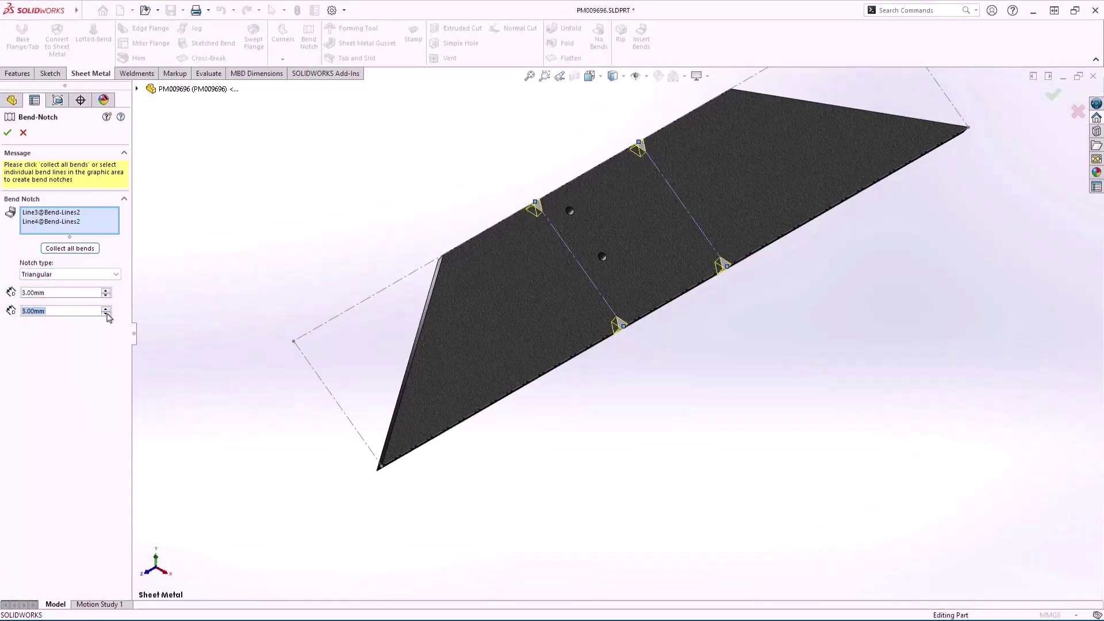
click(7, 132)
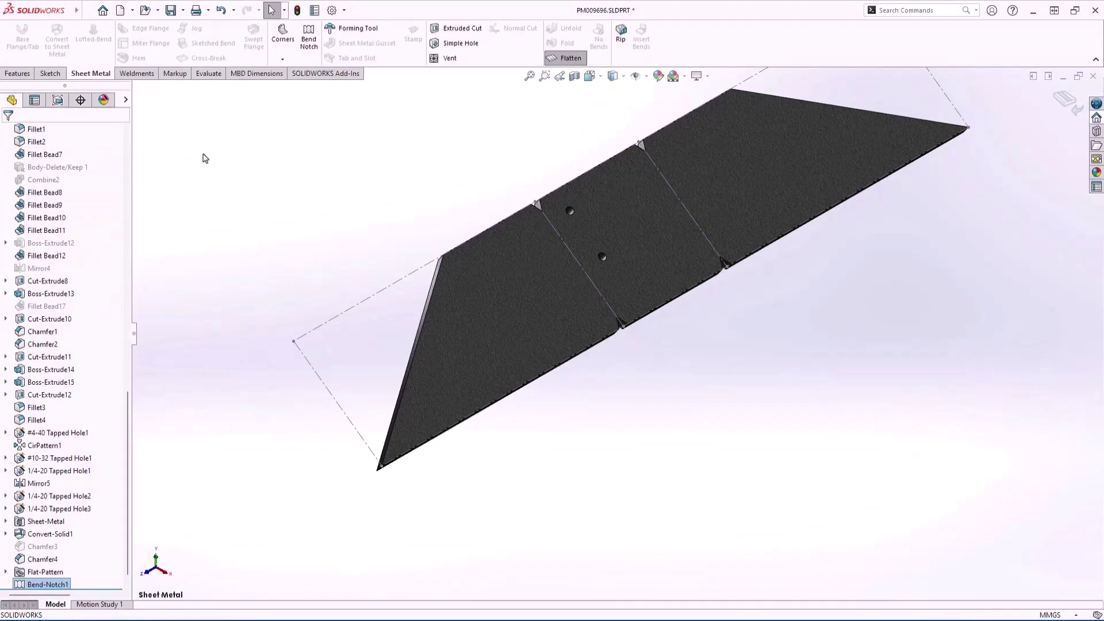
click(577, 60)
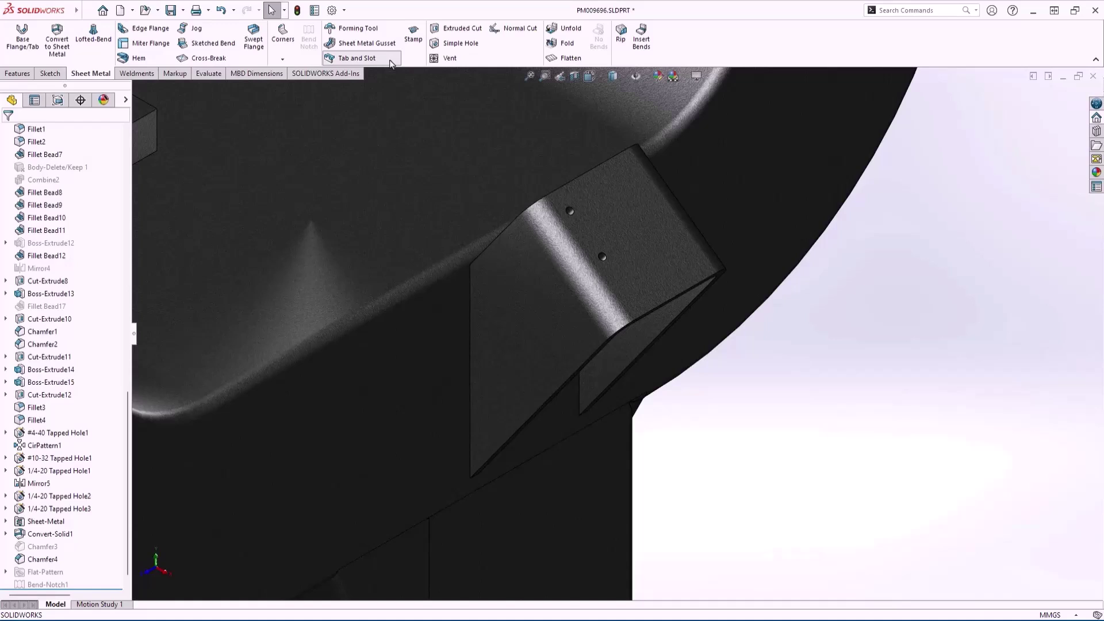
Start a Tab and Slot on the bracket's front vertical edge, choosing the hidden face behind the cradle wall for the slots.
click(368, 58)
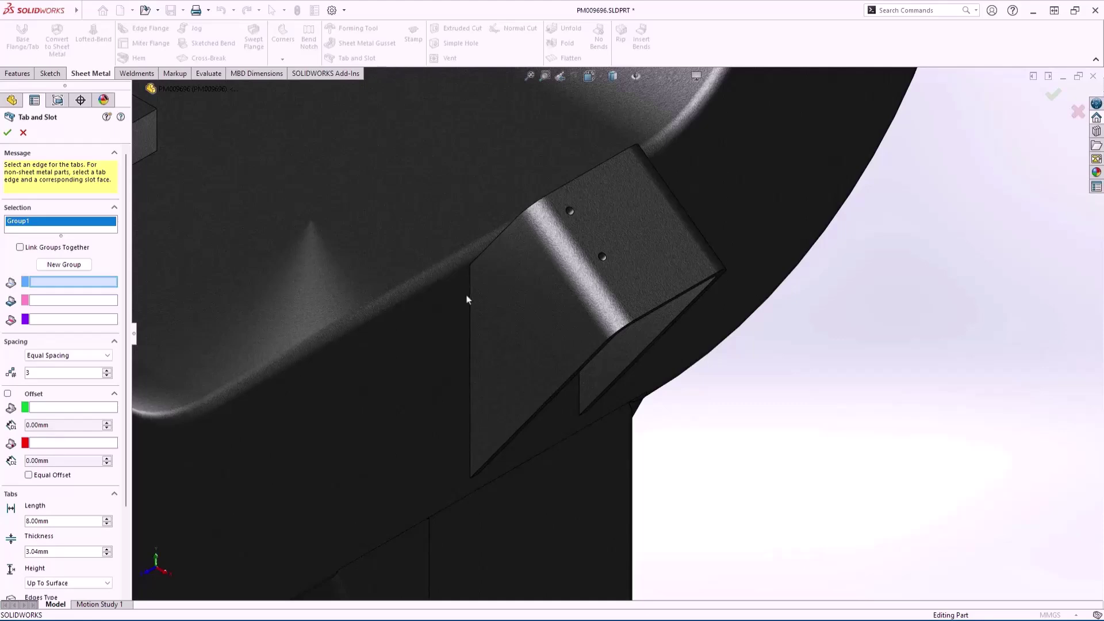
click(472, 317)
right_click(422, 344)
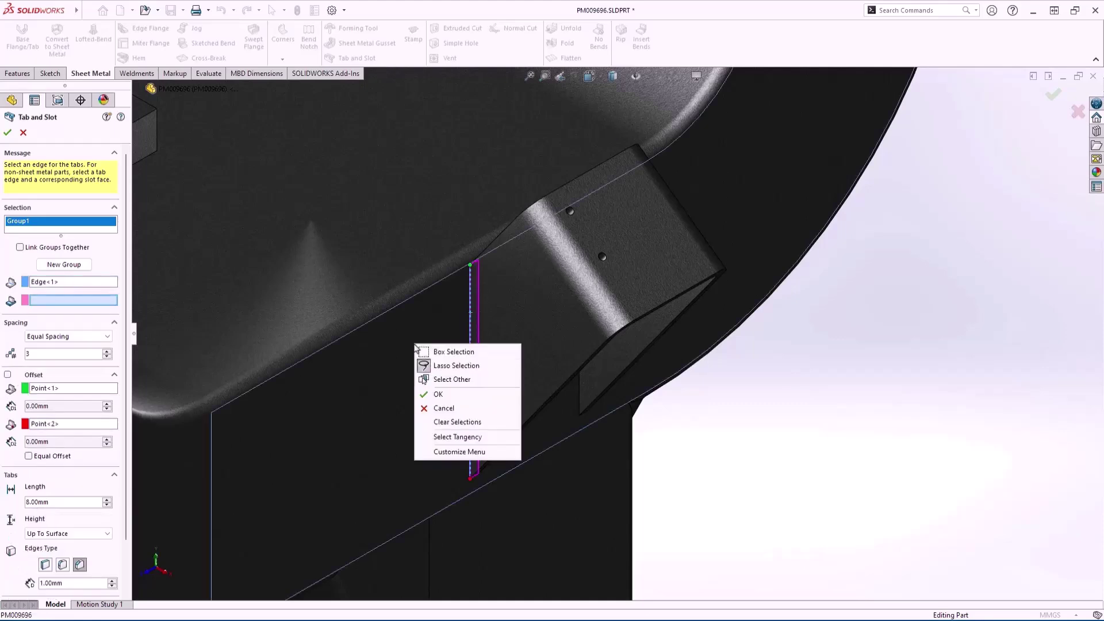
click(437, 379)
click(436, 382)
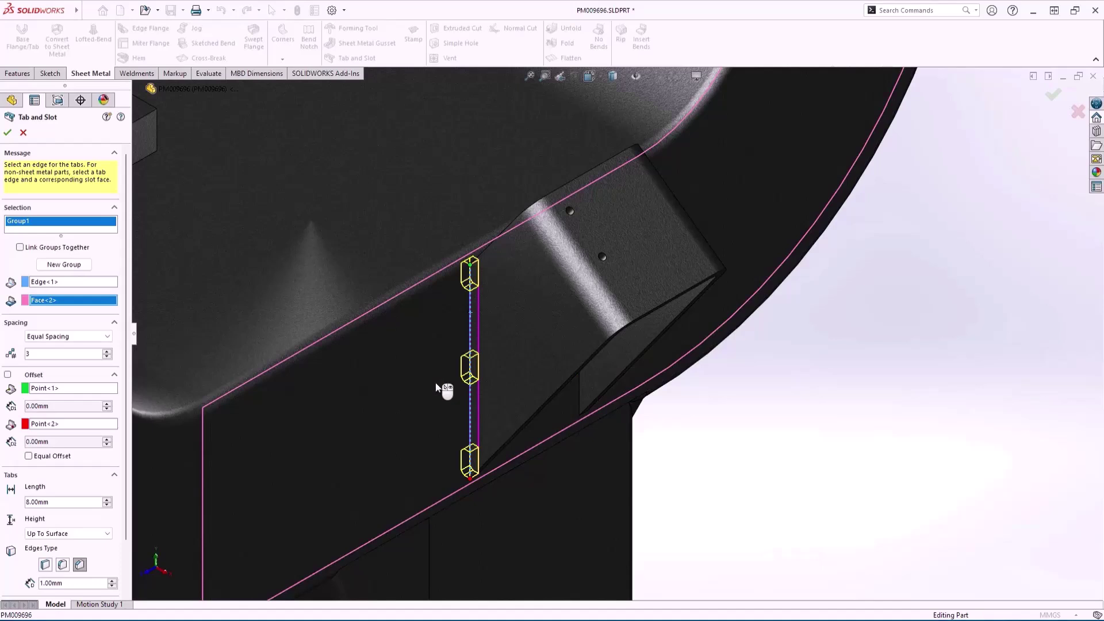
Enable the offset for the first tab group with Equal Offset and set it to 10 mm.
click(8, 375)
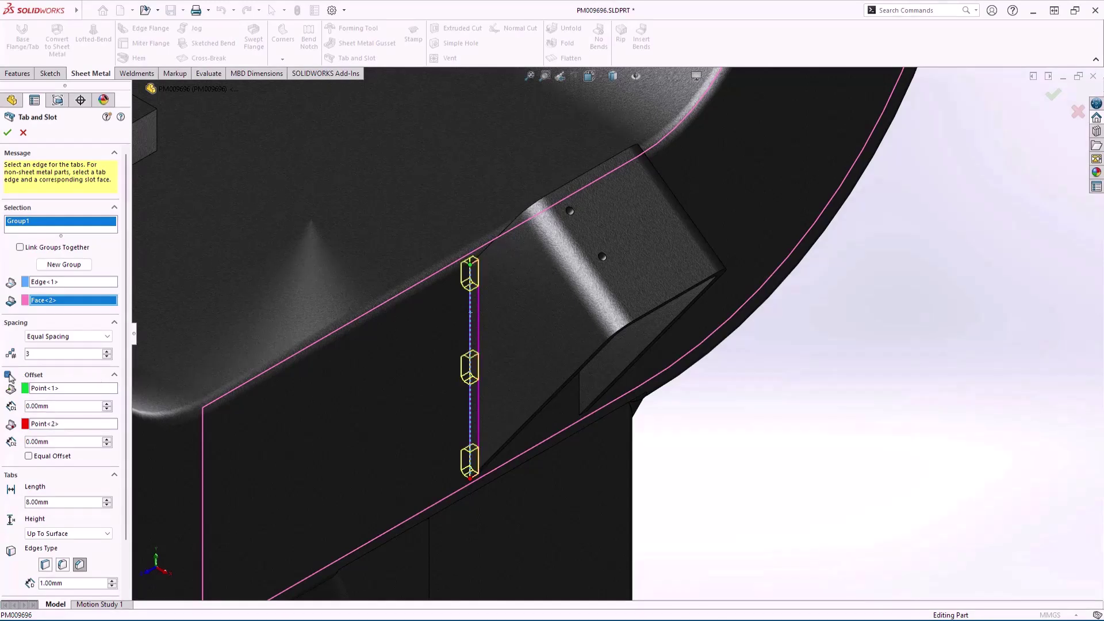
click(74, 458)
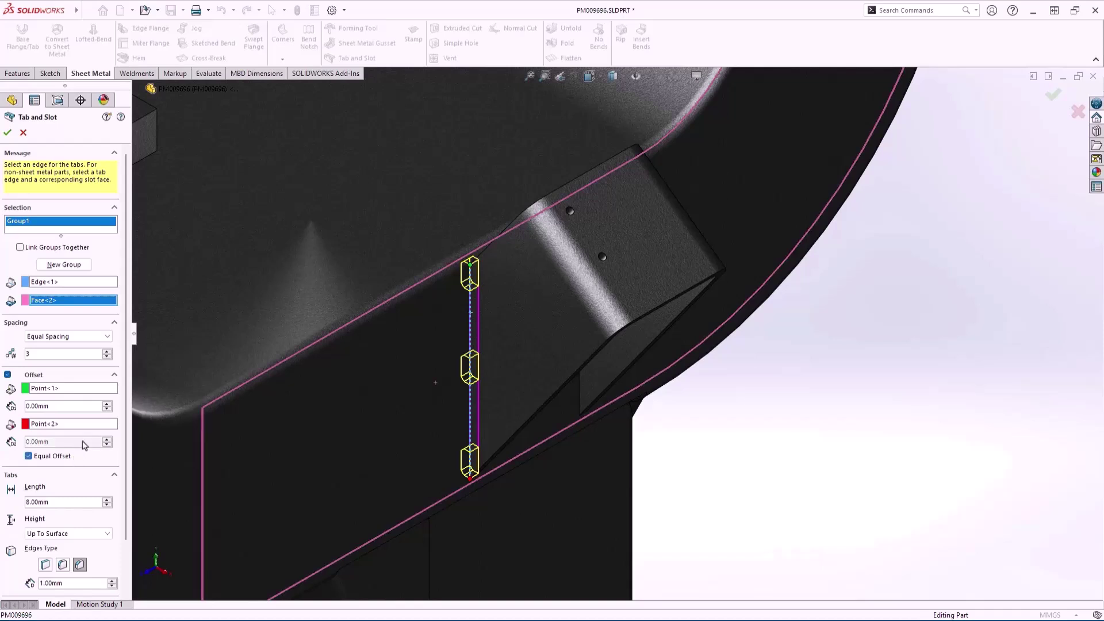
click(105, 404)
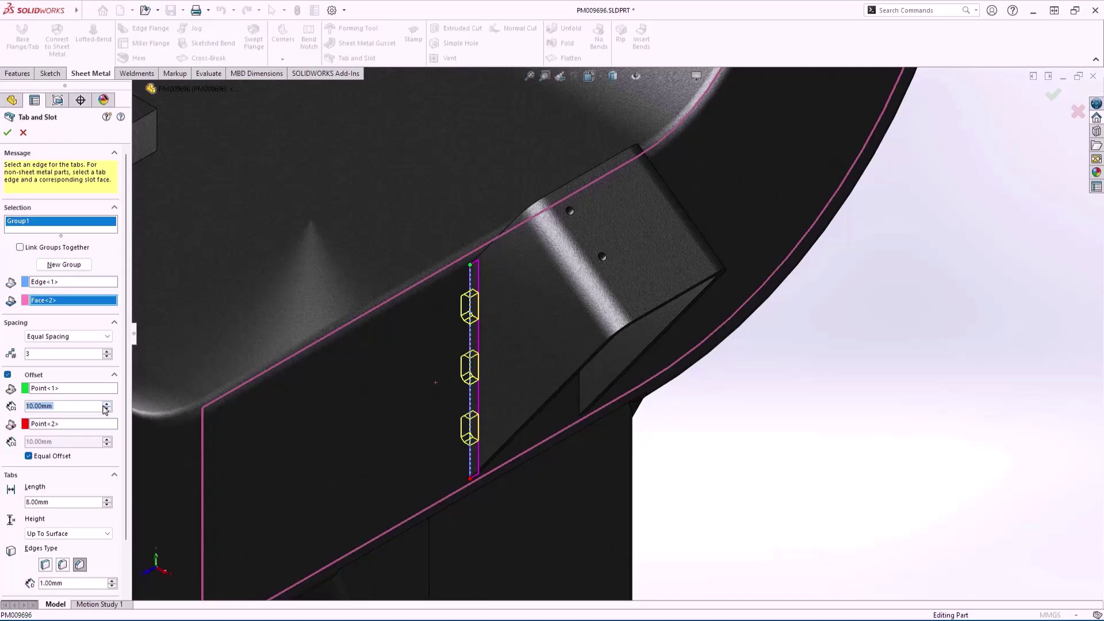
Add a second tab group on the bracket's other vertical edge, using the same hidden cradle face for the slots.
click(86, 265)
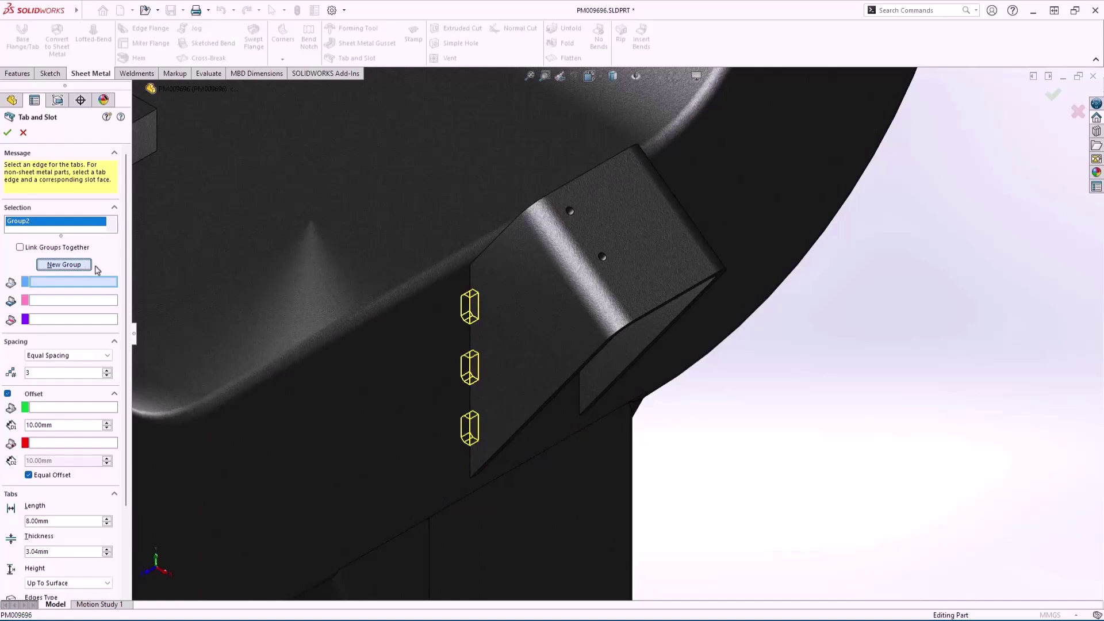
click(577, 396)
right_click(362, 396)
click(406, 427)
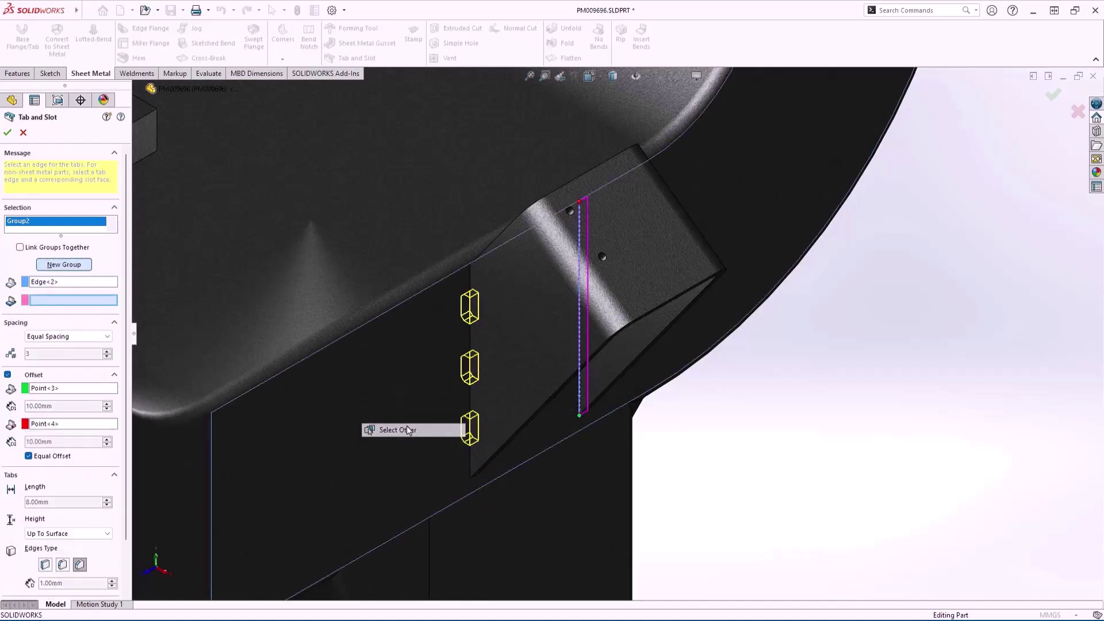
click(406, 427)
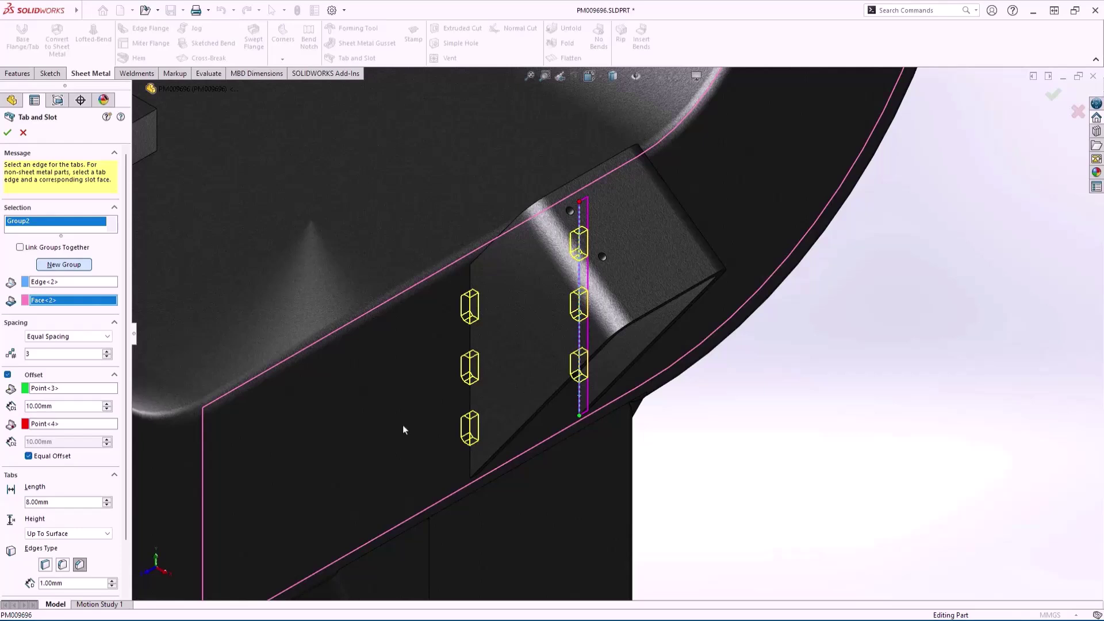
Change the second tab group's spacing to Center Align with 7 mm between the tabs.
click(104, 337)
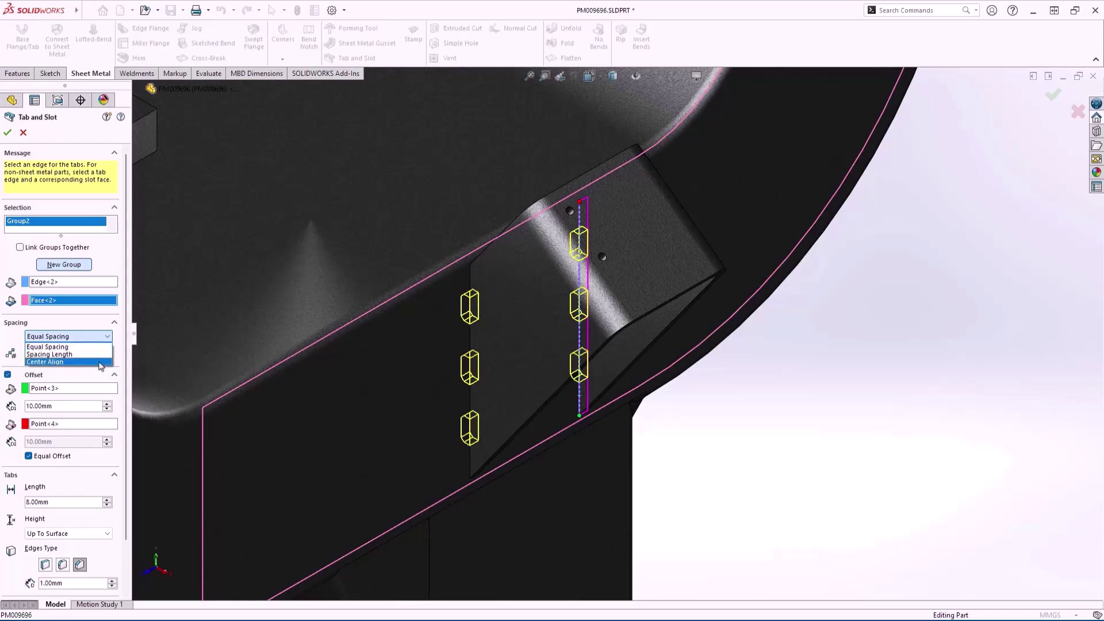
click(69, 362)
click(87, 371)
key(ctrl+a)
text(7)
key(Return)
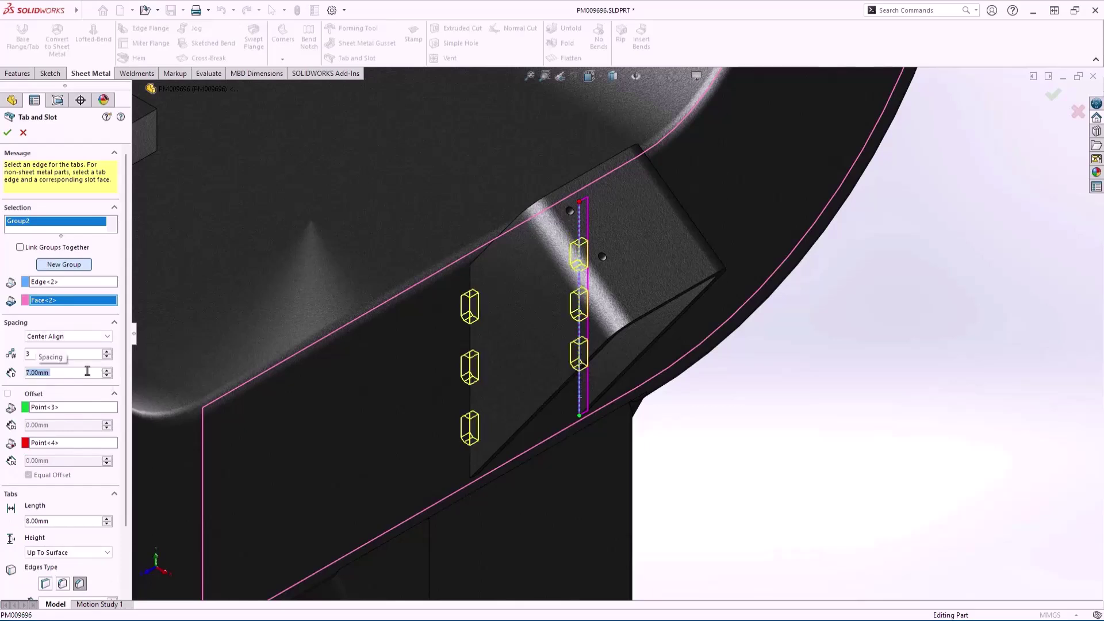
Skip the middle tab of the second group, finish the Tab and Slot, and check the tabs in the bracket's flat pattern.
click(114, 394)
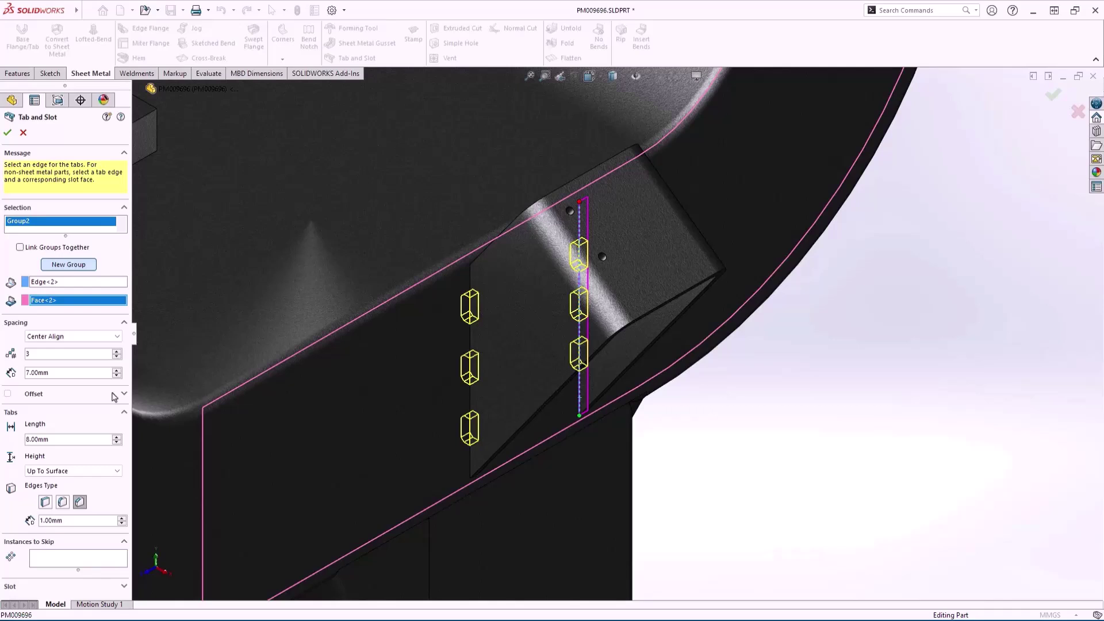
click(109, 556)
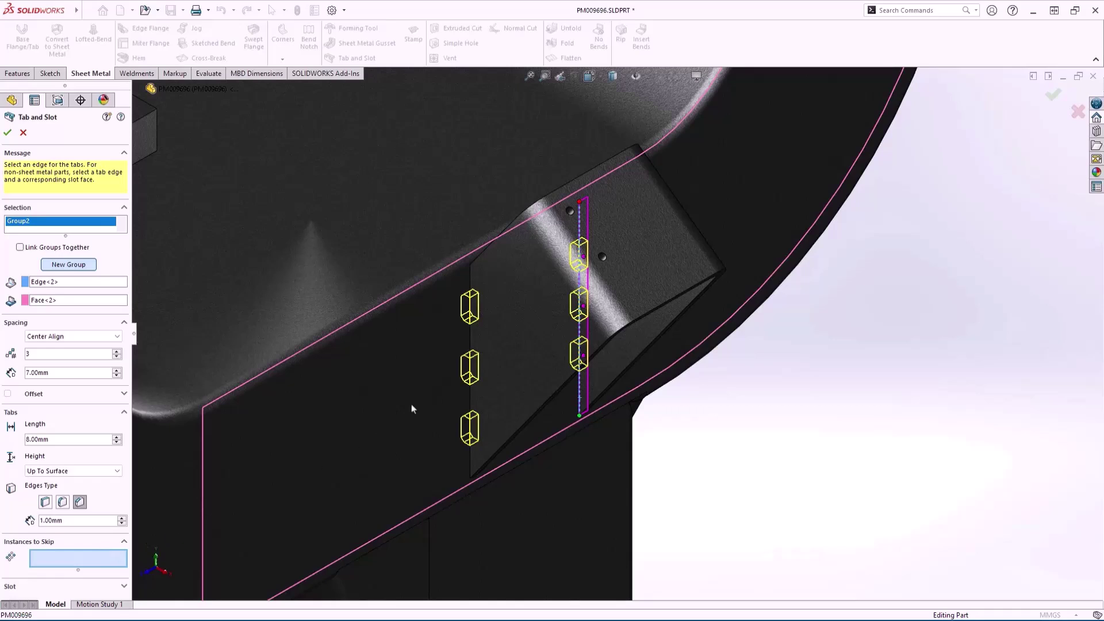
click(583, 306)
click(1050, 95)
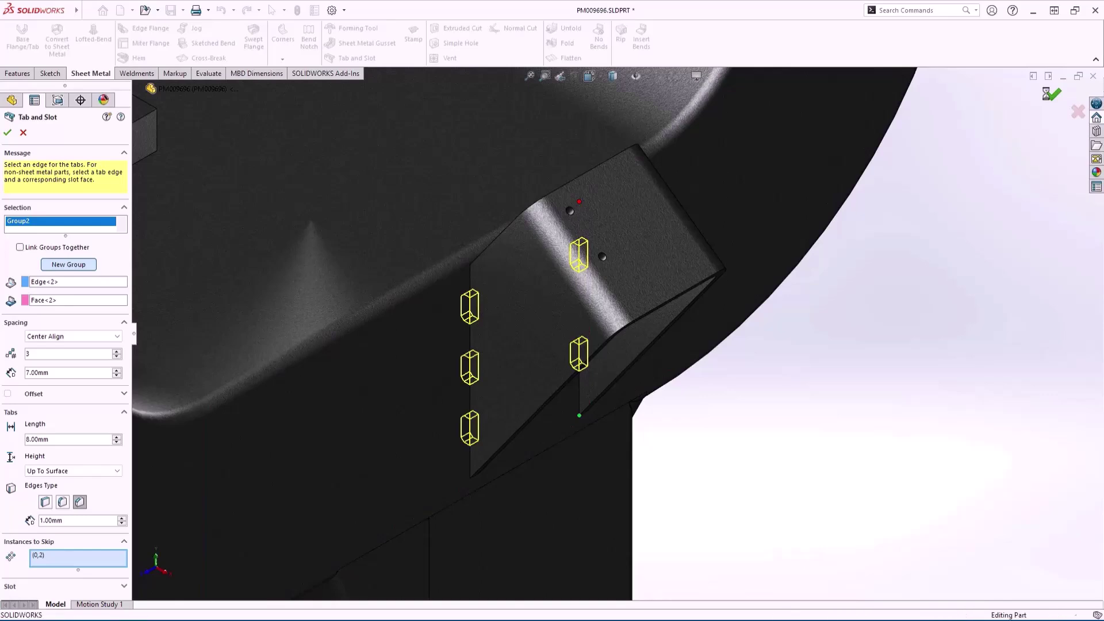
click(585, 61)
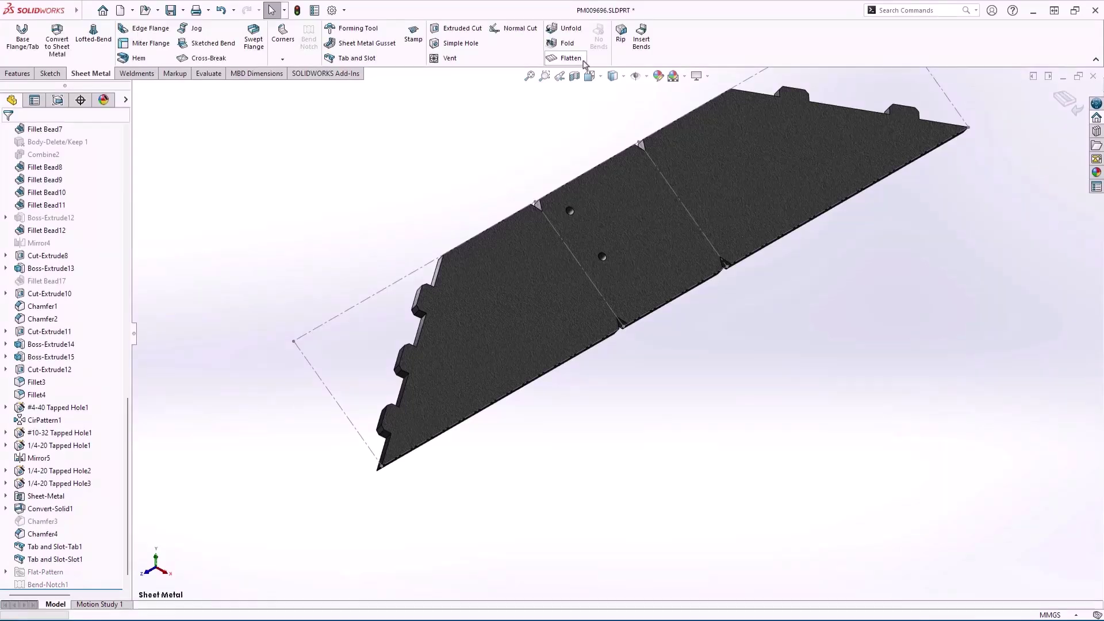
click(584, 61)
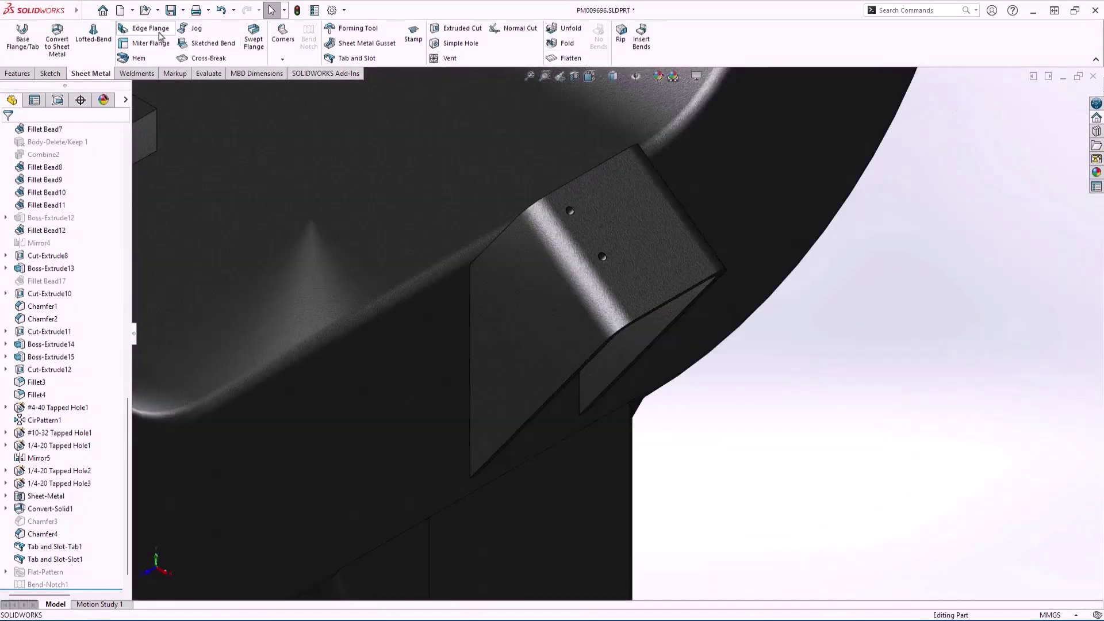
Start an Edge Flange on both straight side edges of the bracket's holed face, with an 80 mm length for the lower edge.
click(151, 29)
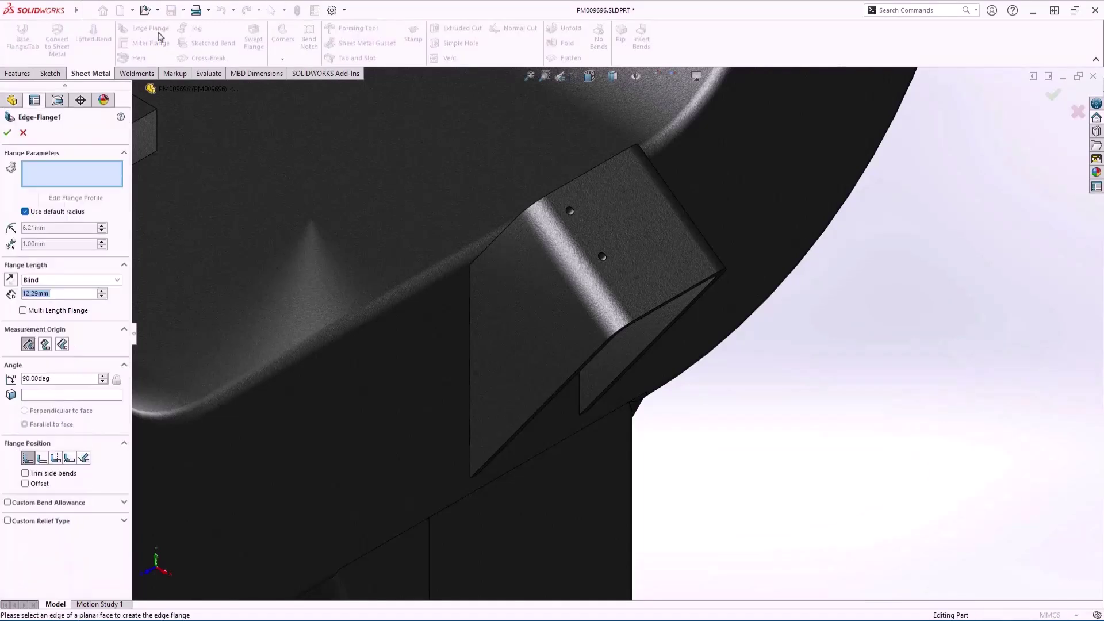
click(659, 310)
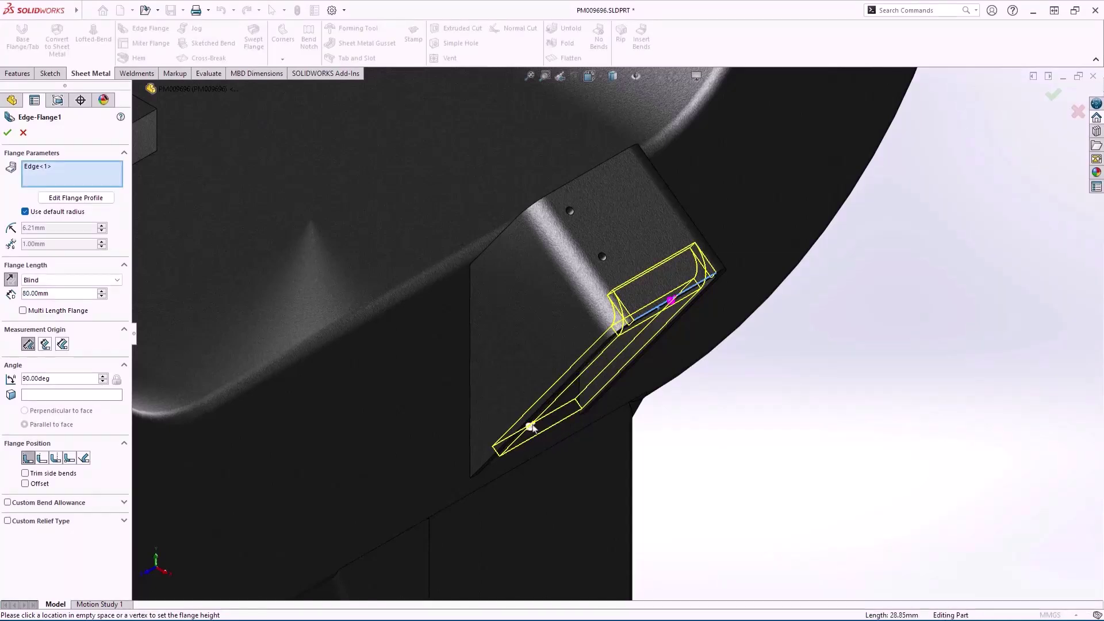
click(579, 180)
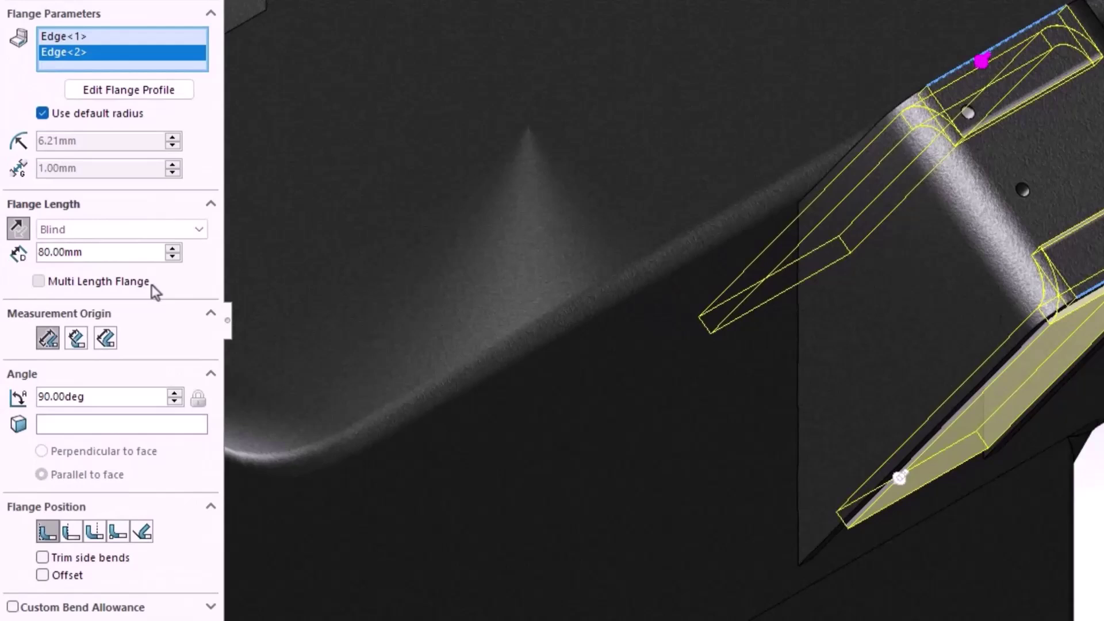
Enable Multi Length Flange and set the upper edge's flange length to 30 mm.
click(151, 285)
click(172, 257)
click(172, 256)
click(173, 256)
click(172, 257)
click(173, 257)
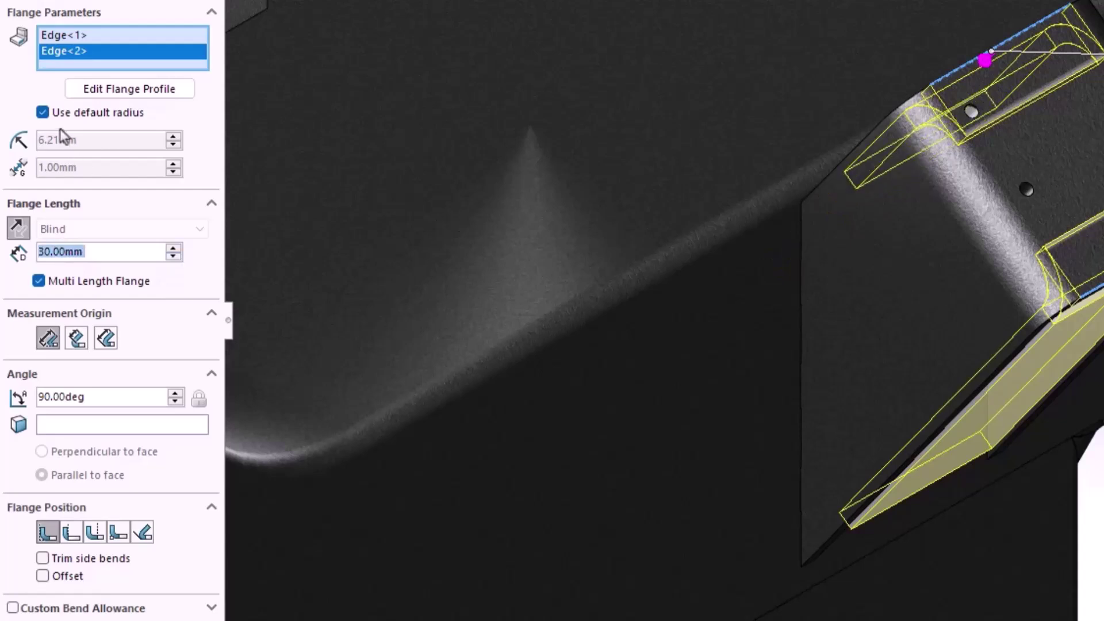
Override the default bend radius of the edge flanges with 2 mm.
click(43, 112)
double_click(82, 140)
text(2)
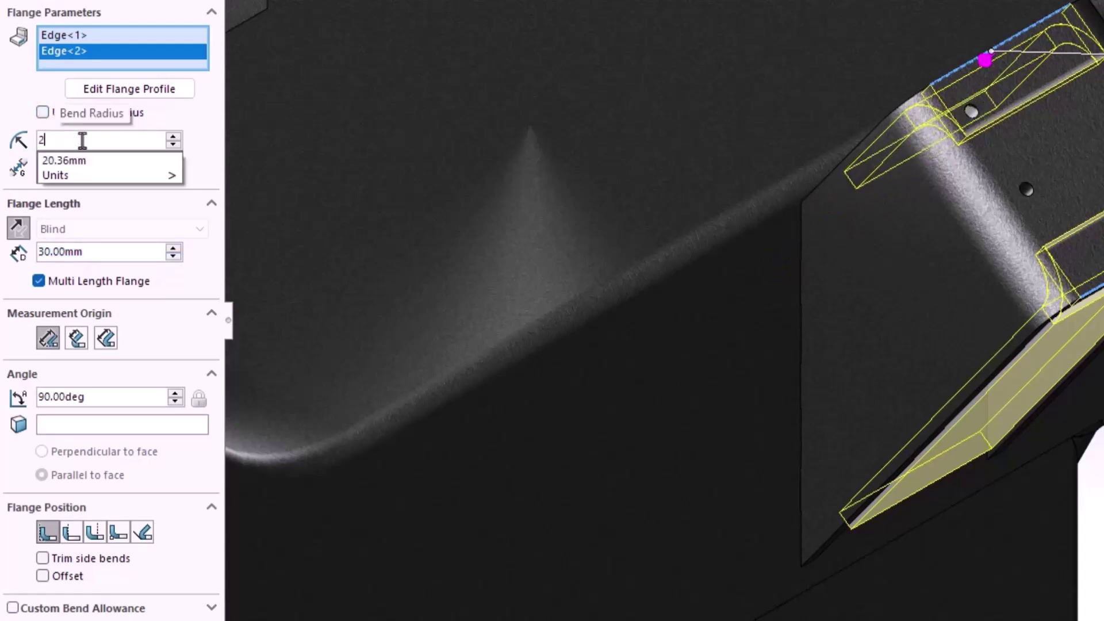
key(Return)
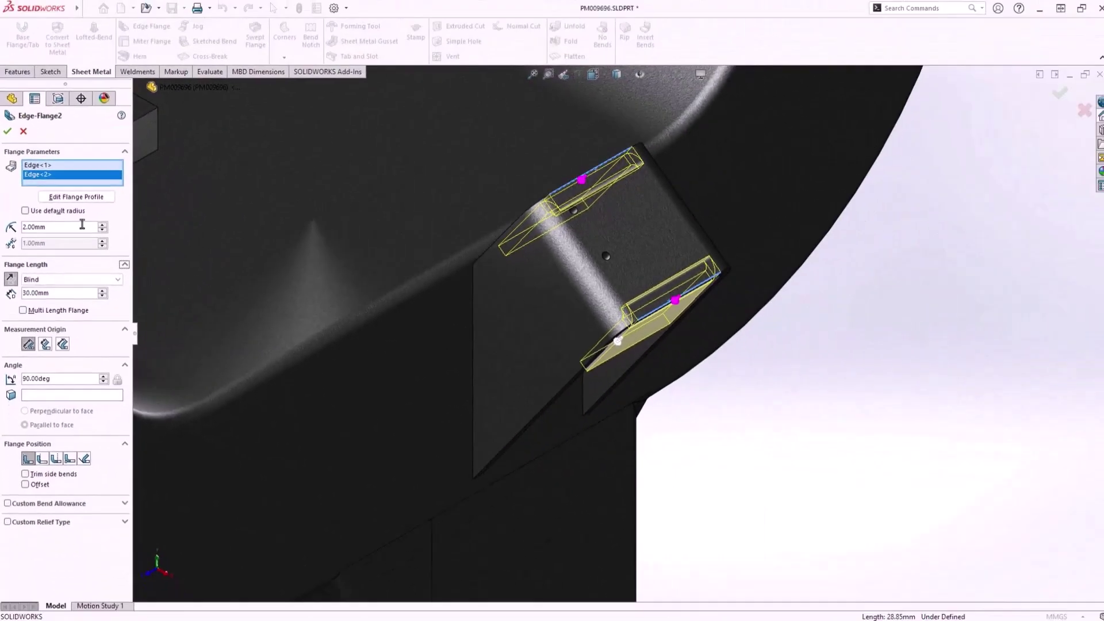
Open the flange profile sketch, inspect both flanges, and finish the Edge Flange with the profile as it is.
click(108, 201)
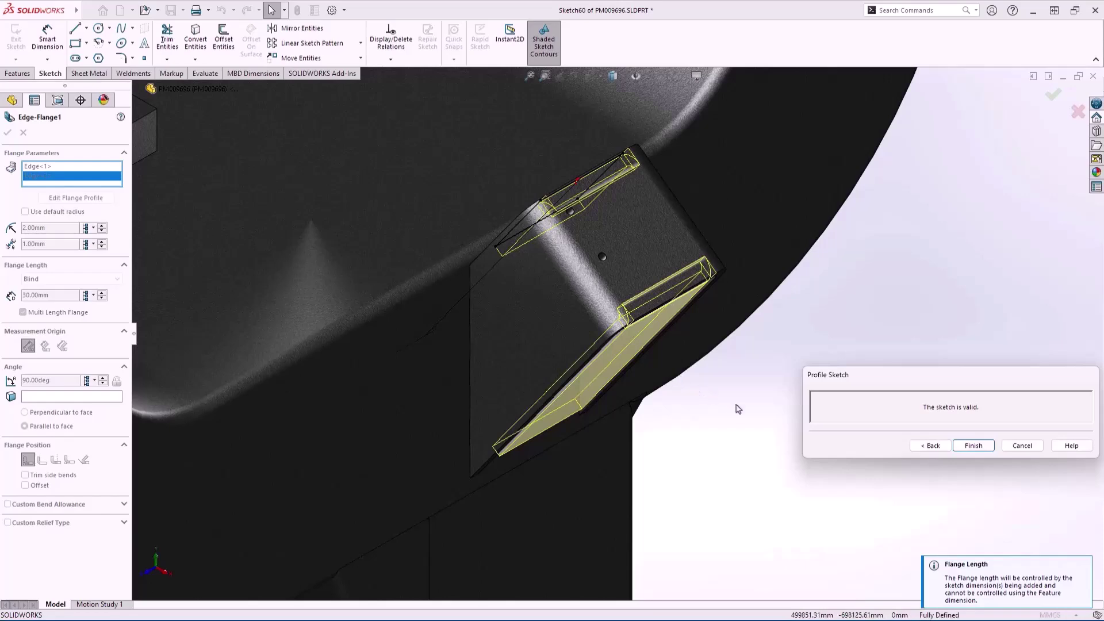
middle_drag(679, 350, 709, 364)
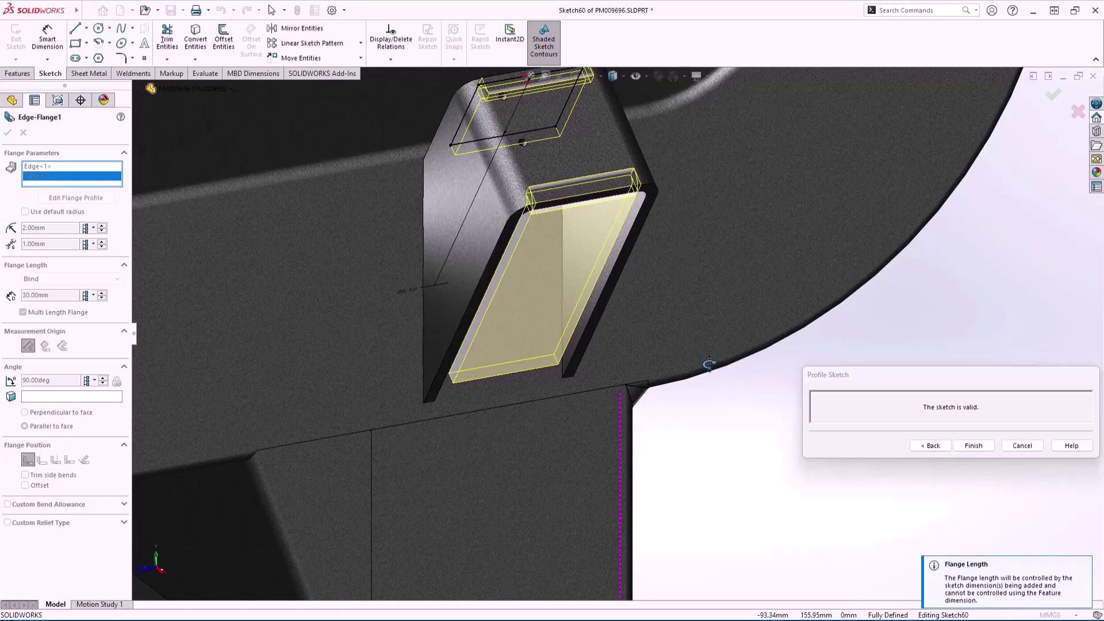
middle_drag(710, 364, 726, 384)
click(990, 449)
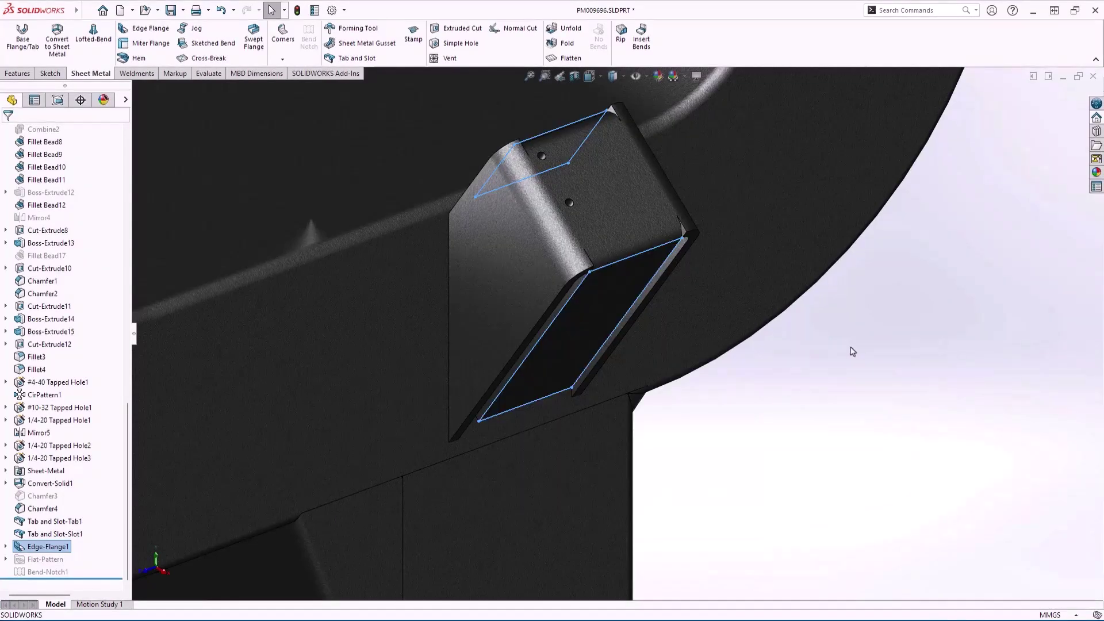
Start a Groove Bead from the cradle wall's chamfered top face to the underside of the mounting plate above it.
key(space)
click(883, 478)
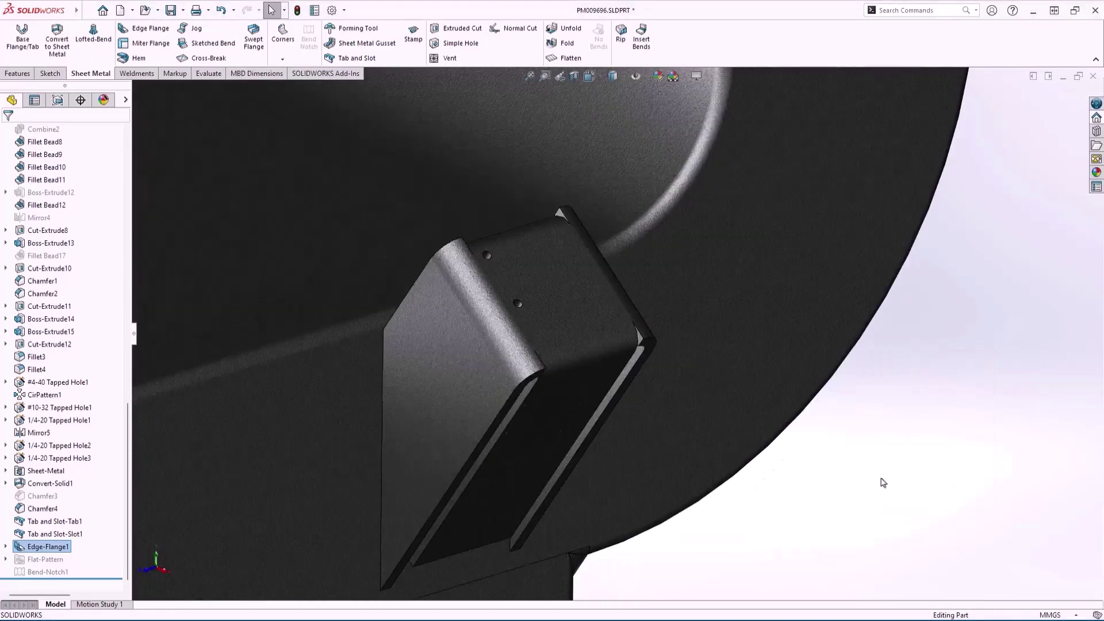
click(734, 348)
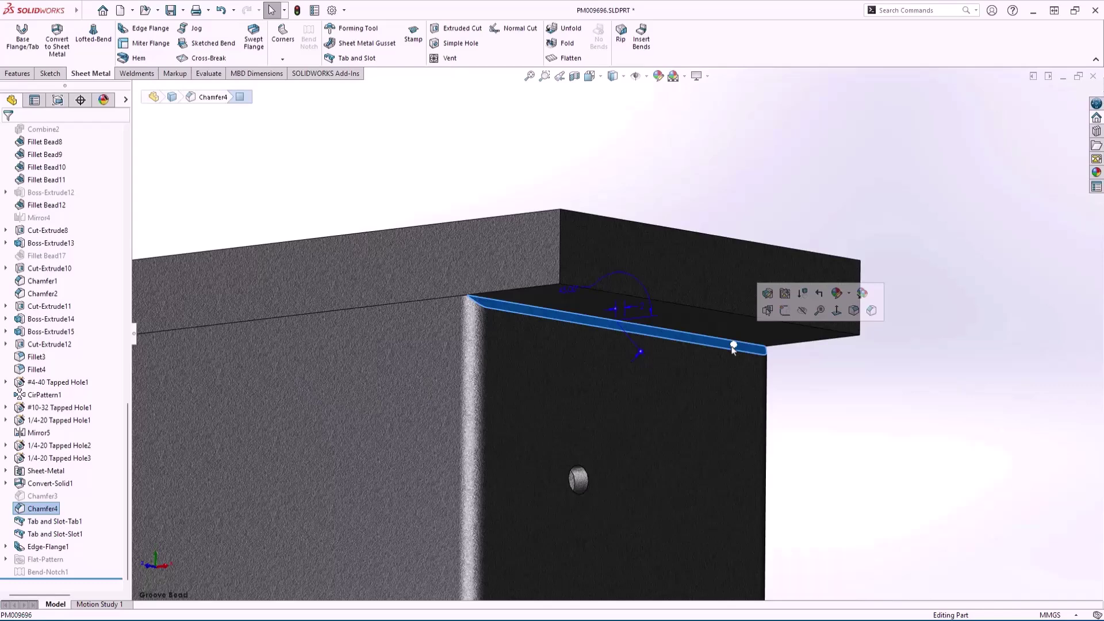
click(151, 75)
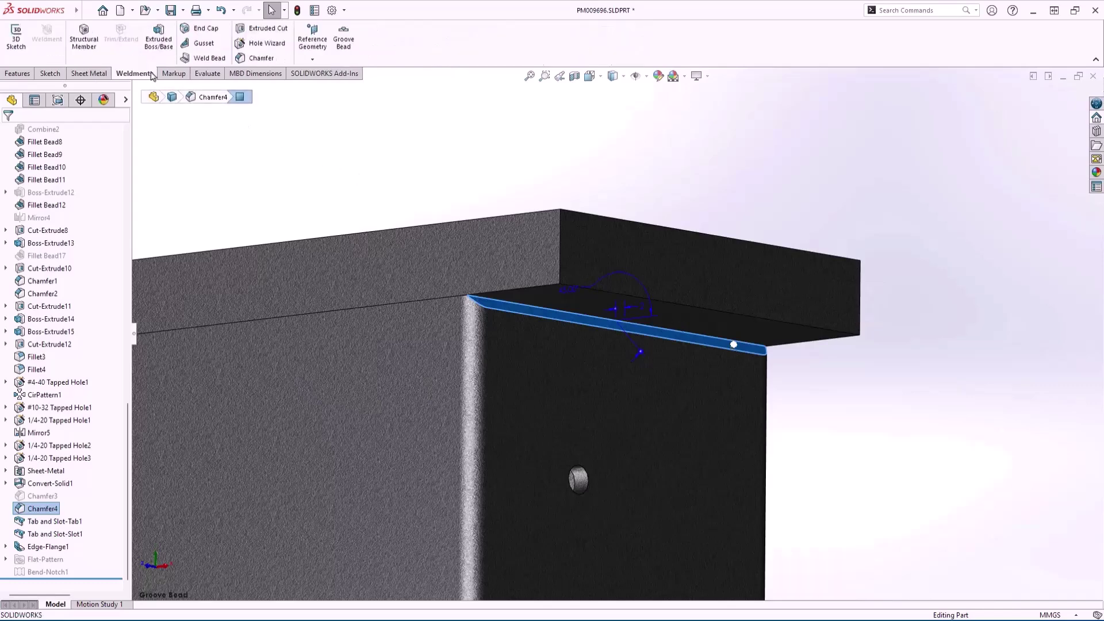
click(351, 63)
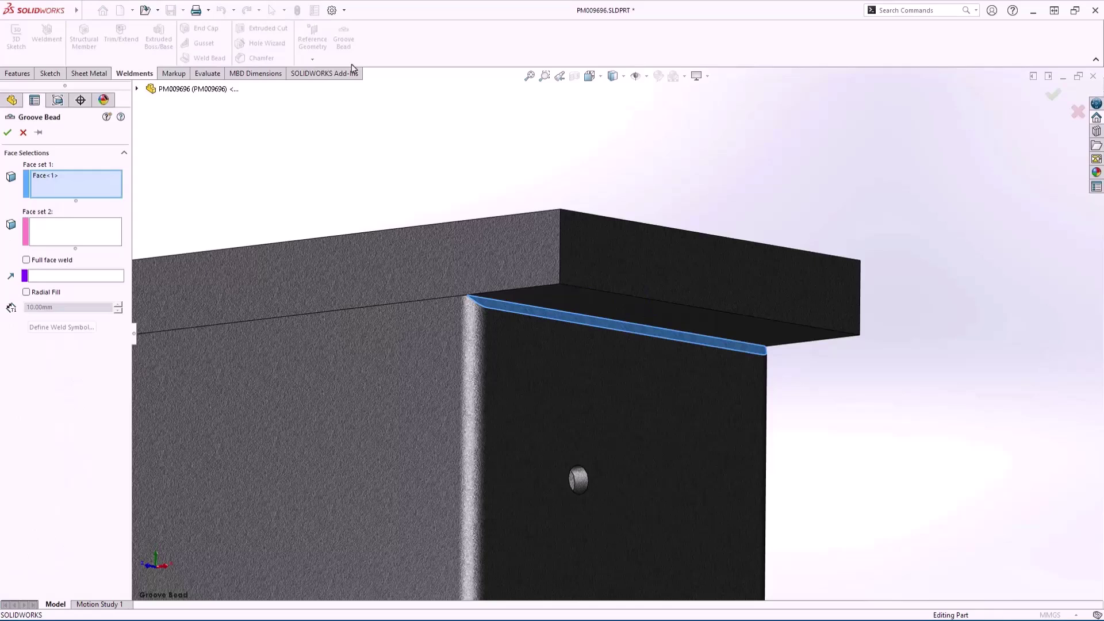
click(105, 234)
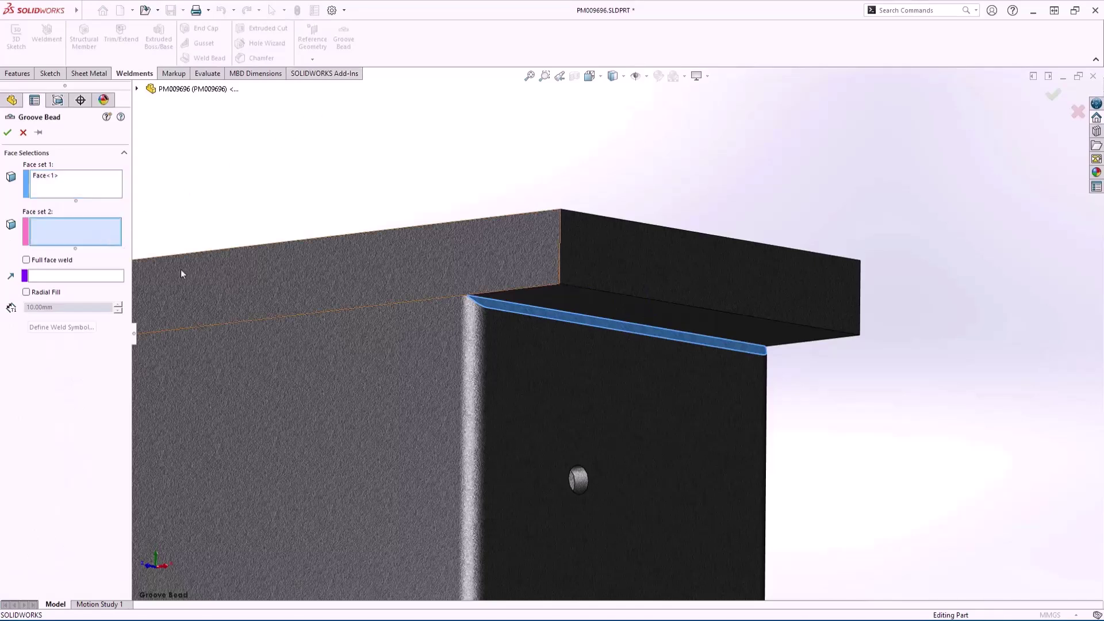
click(571, 313)
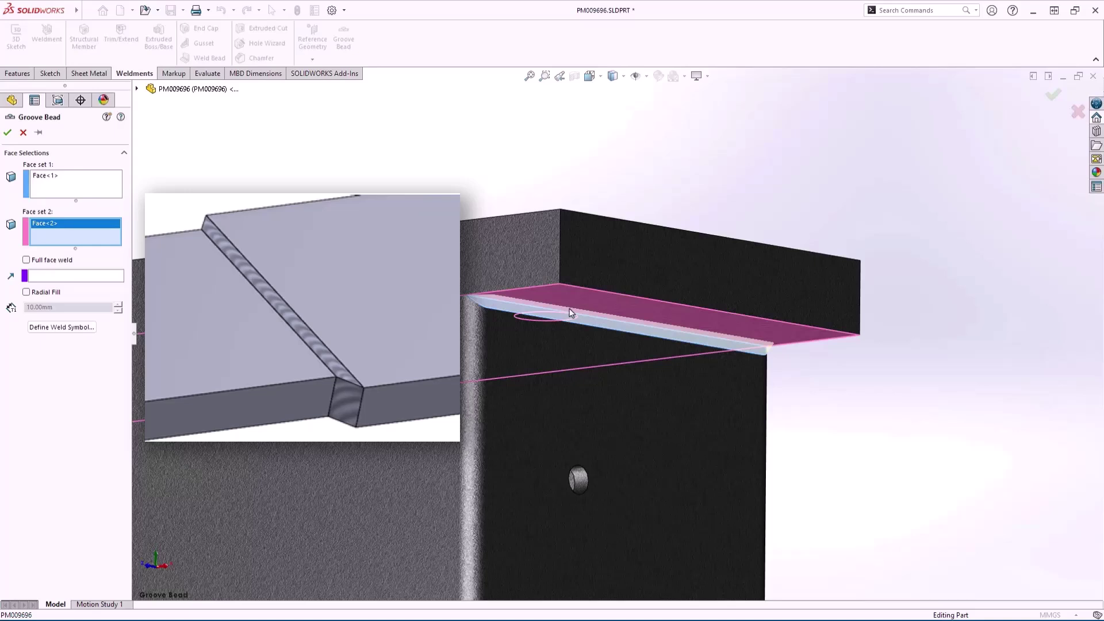
Define the groove weld symbol below the reference line with root opening 2, groove angle 90° and finishing method C, and create the bead.
click(87, 328)
click(556, 253)
click(546, 283)
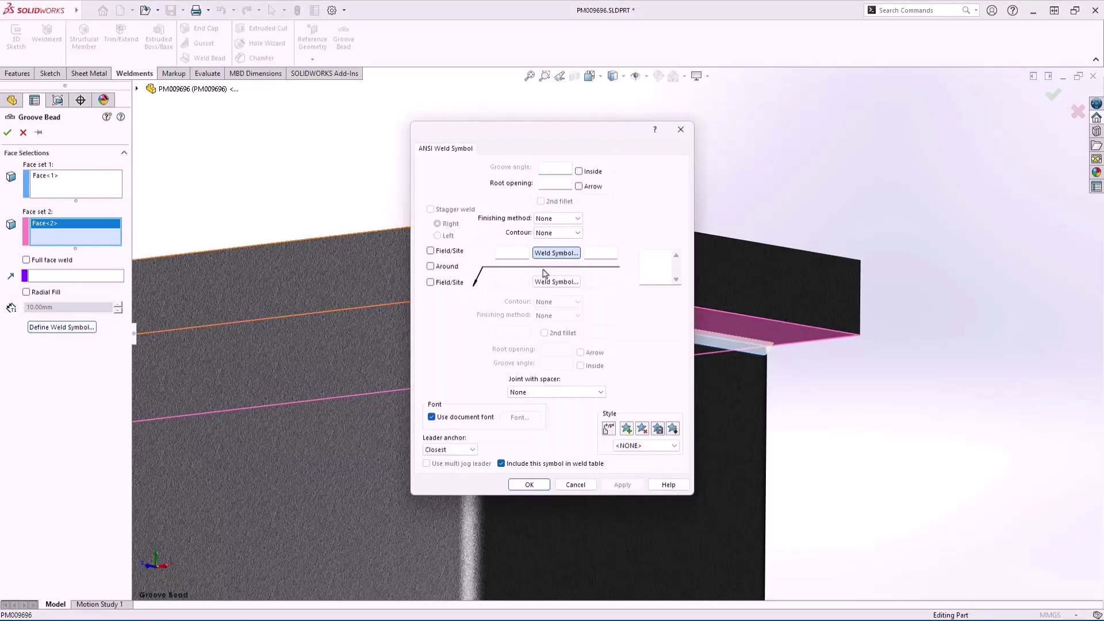
click(593, 298)
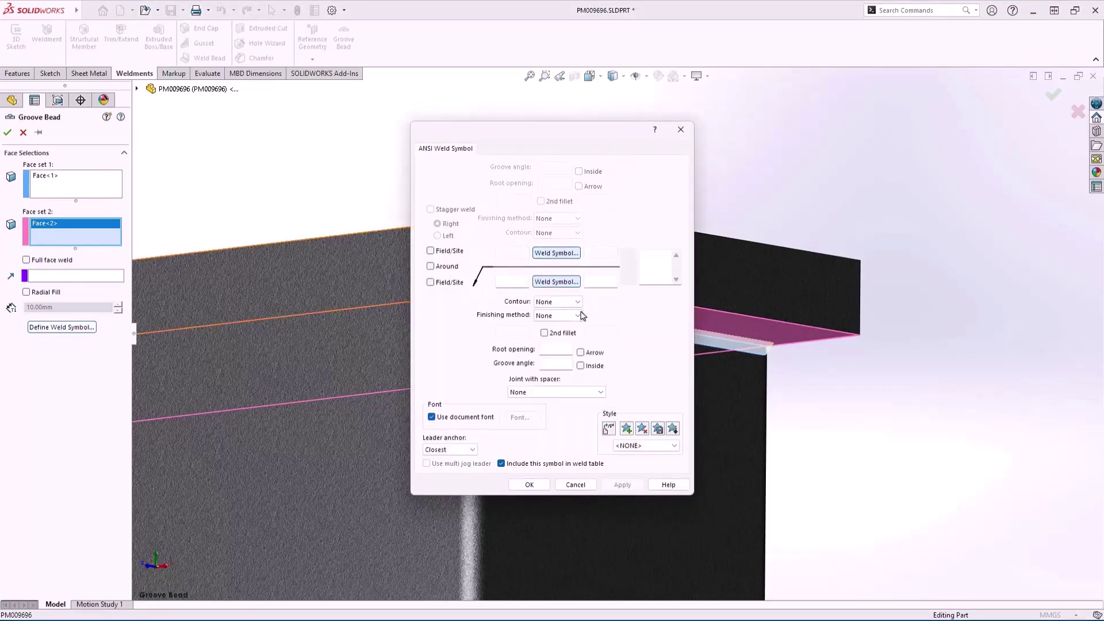
click(547, 486)
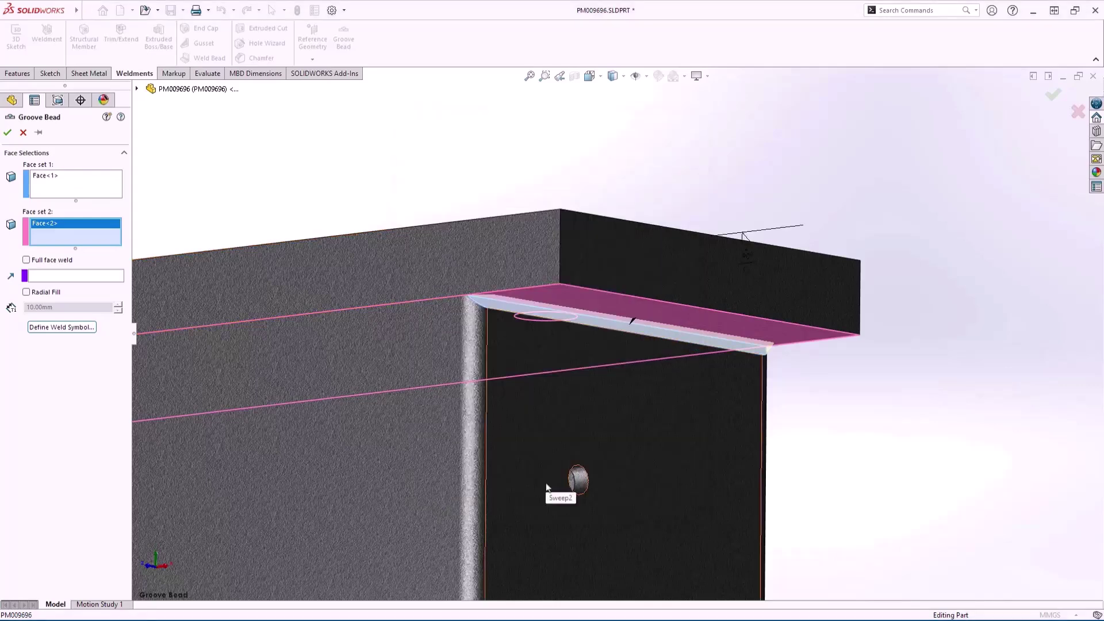
key(Return)
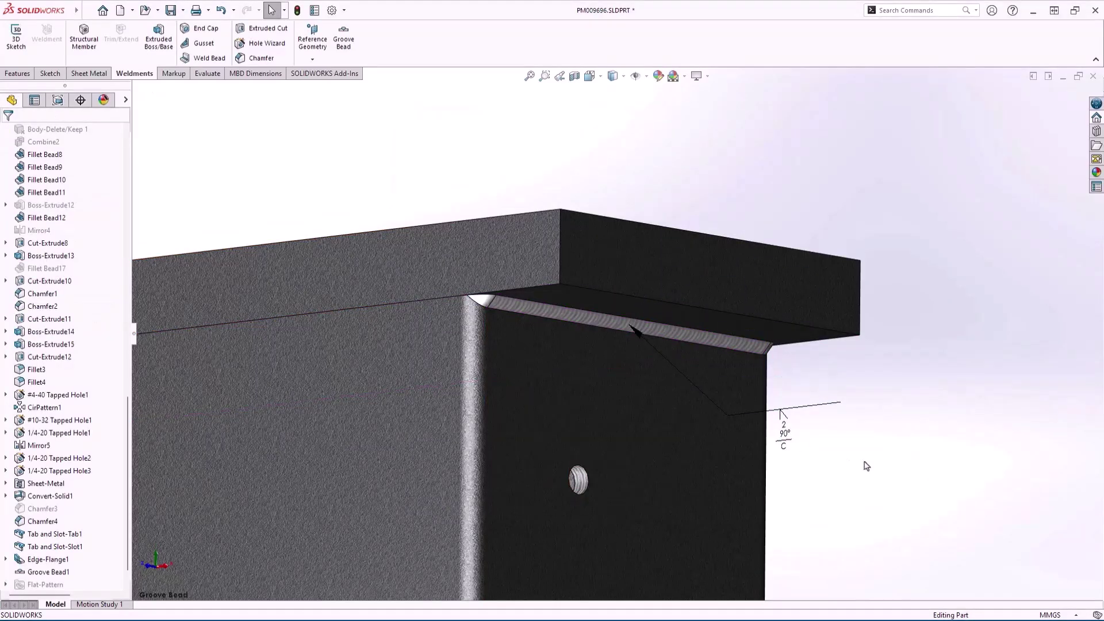
Mirror the groove bead body about Plane1, using the Right plane as the secondary mirror plane.
scroll(866, 472, up, 2)
scroll(865, 471, up, 5)
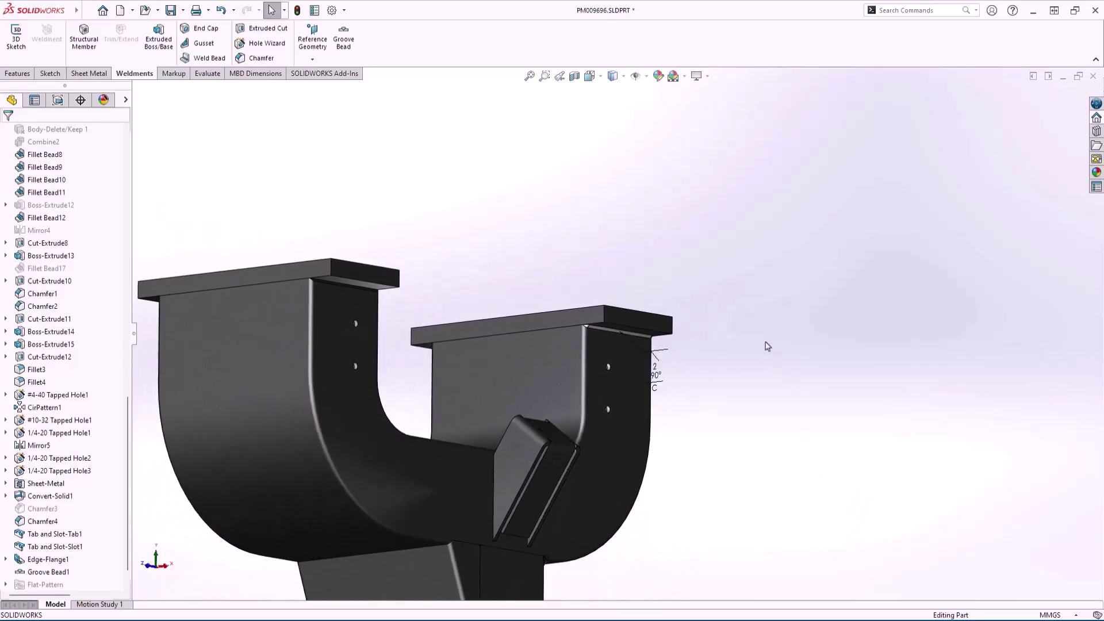
key(s)
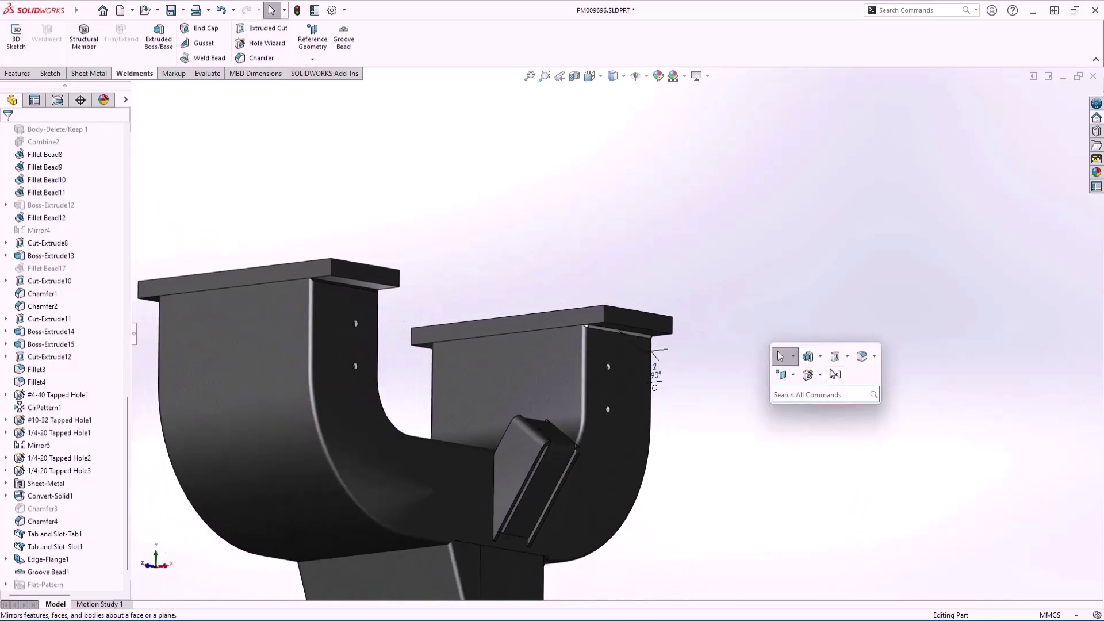
click(833, 374)
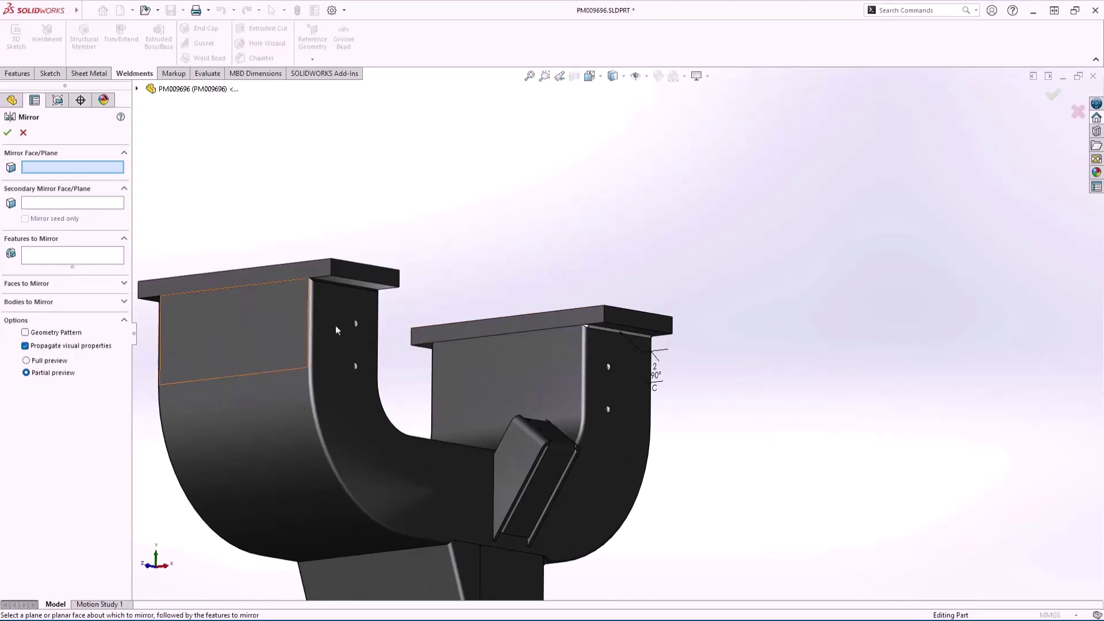
click(117, 304)
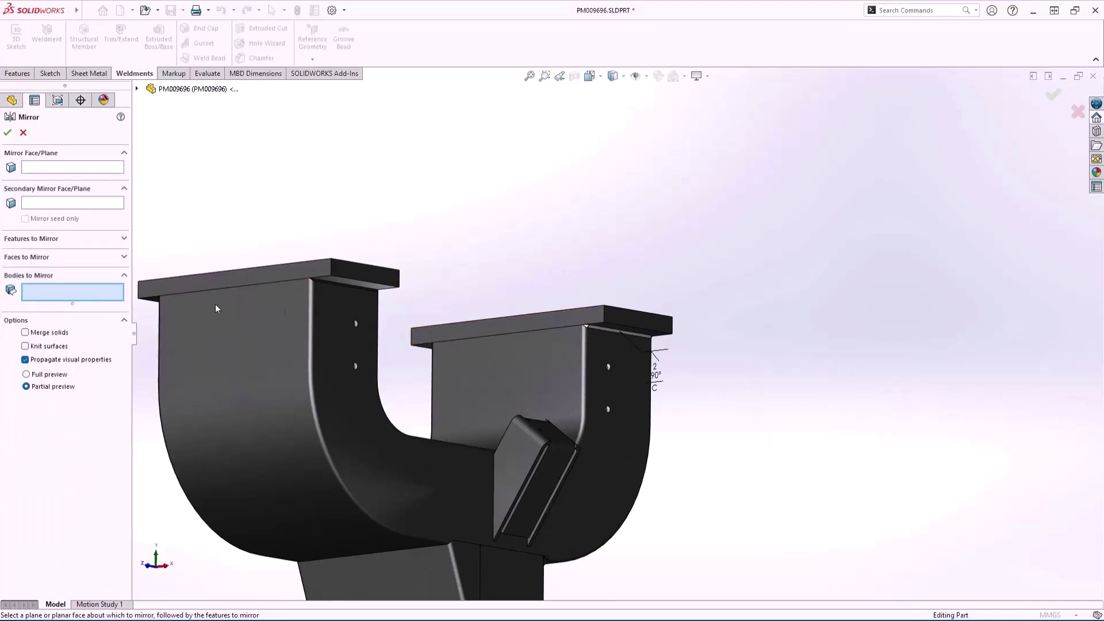
click(620, 338)
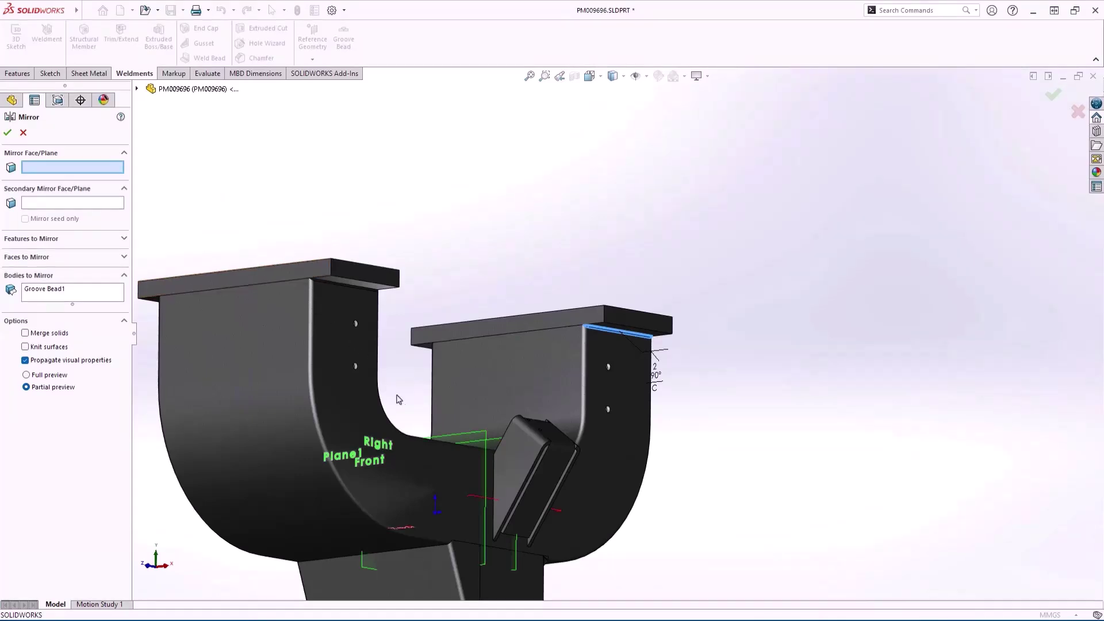
click(433, 441)
click(365, 565)
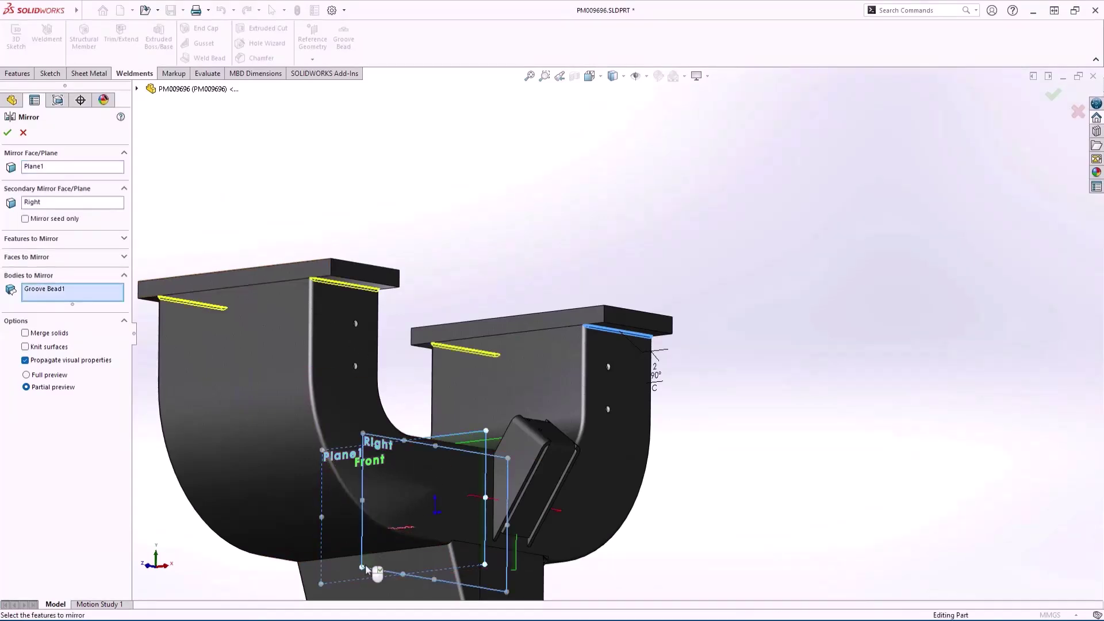
right_click(364, 566)
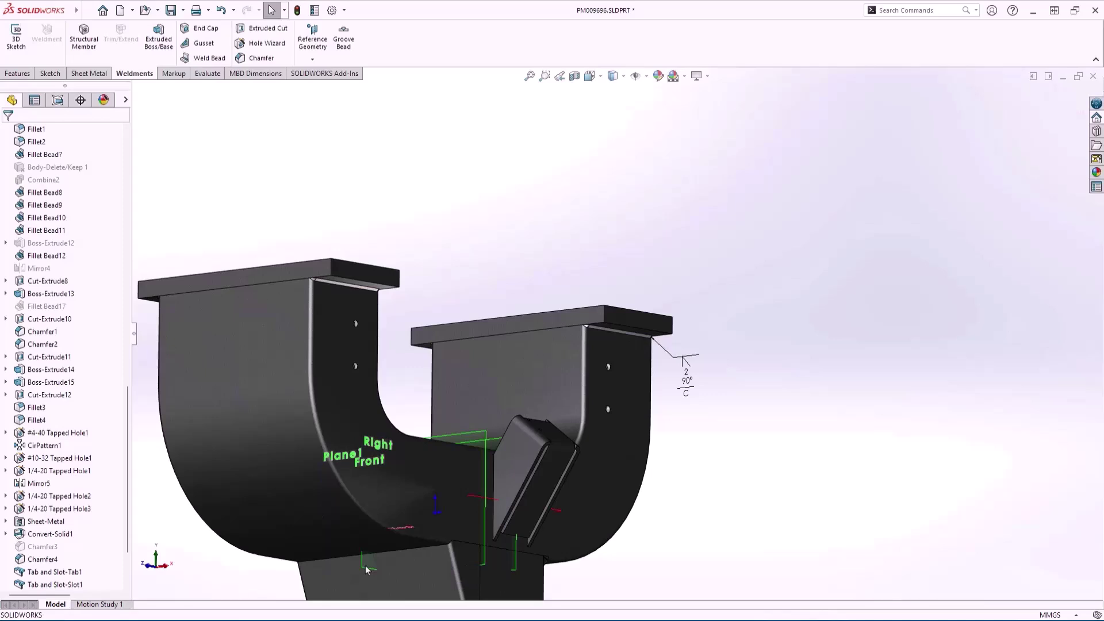
key(space)
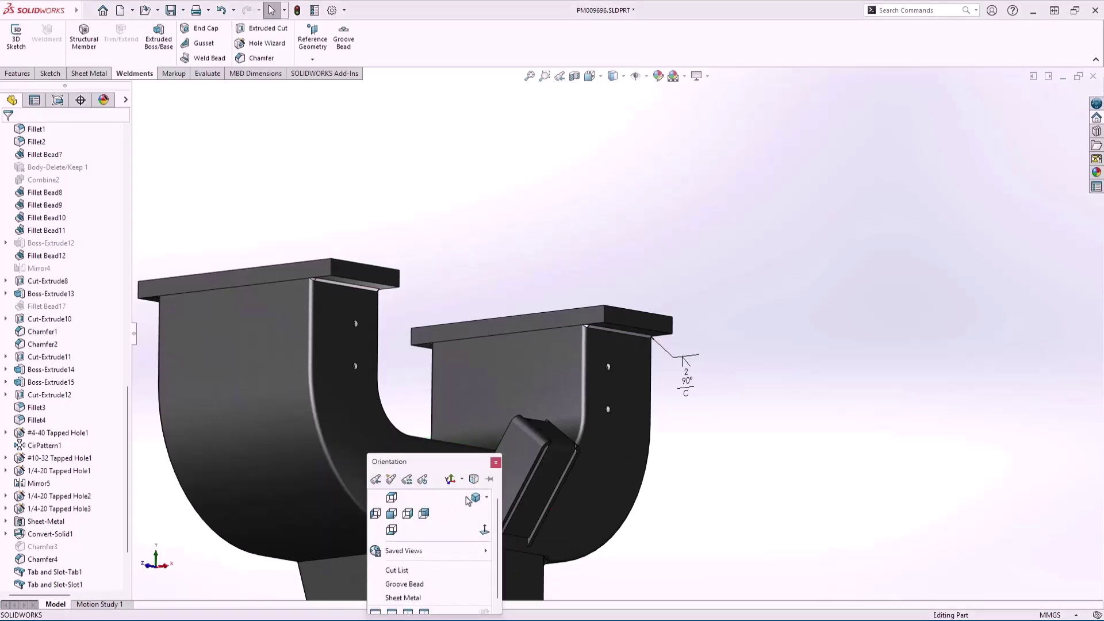
click(475, 498)
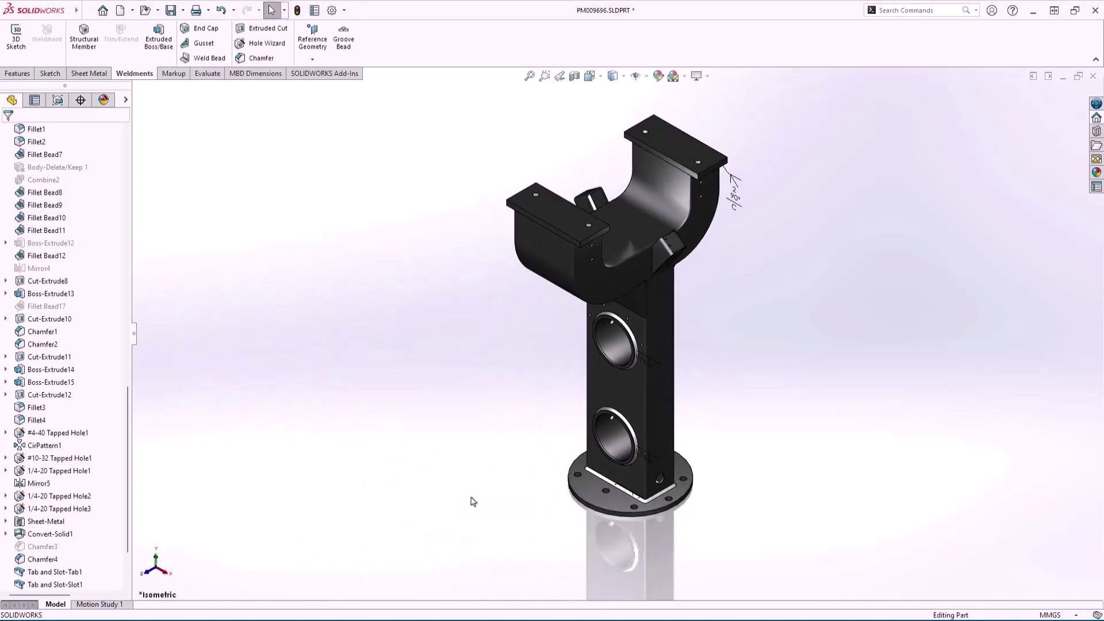